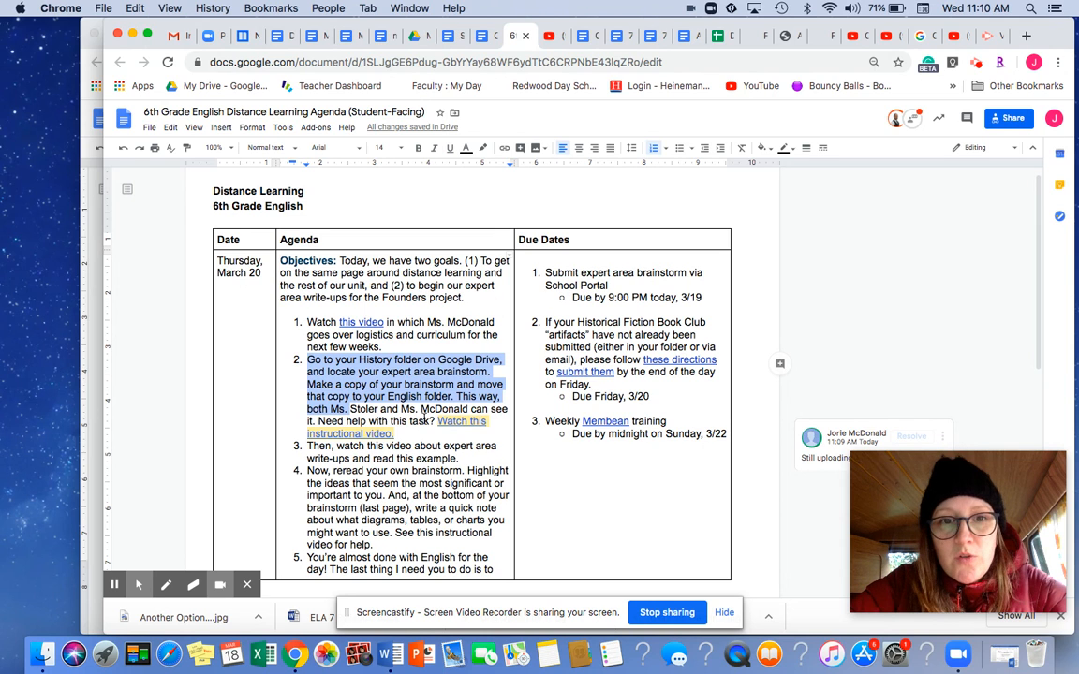
left_click(415, 435)
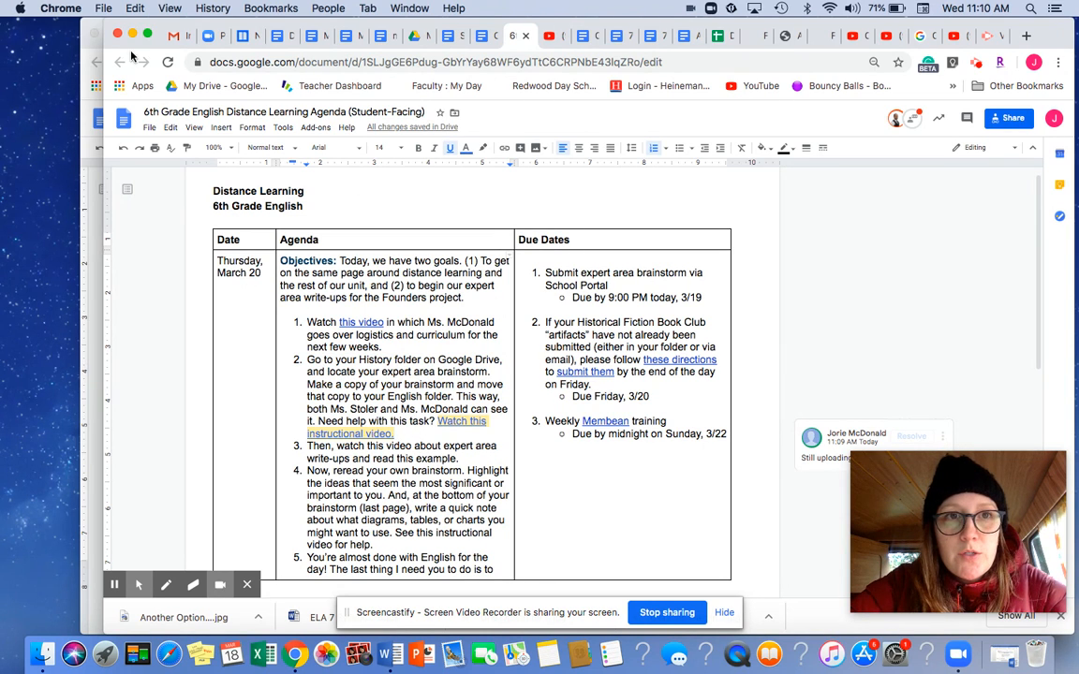
left_click(132, 34)
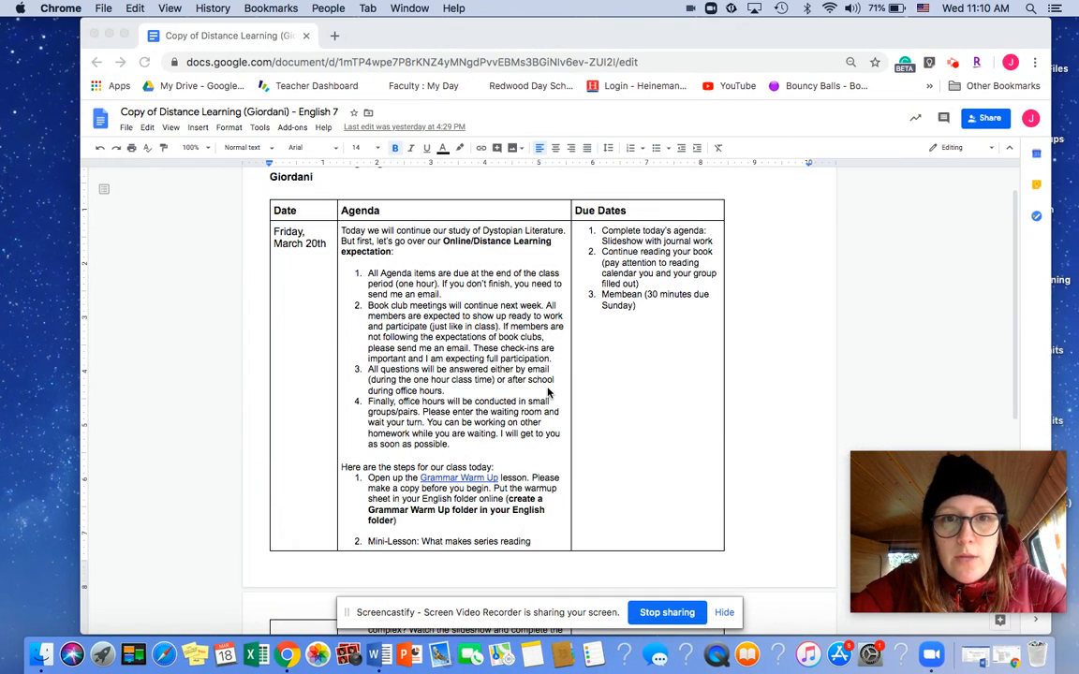
left_click(976, 656)
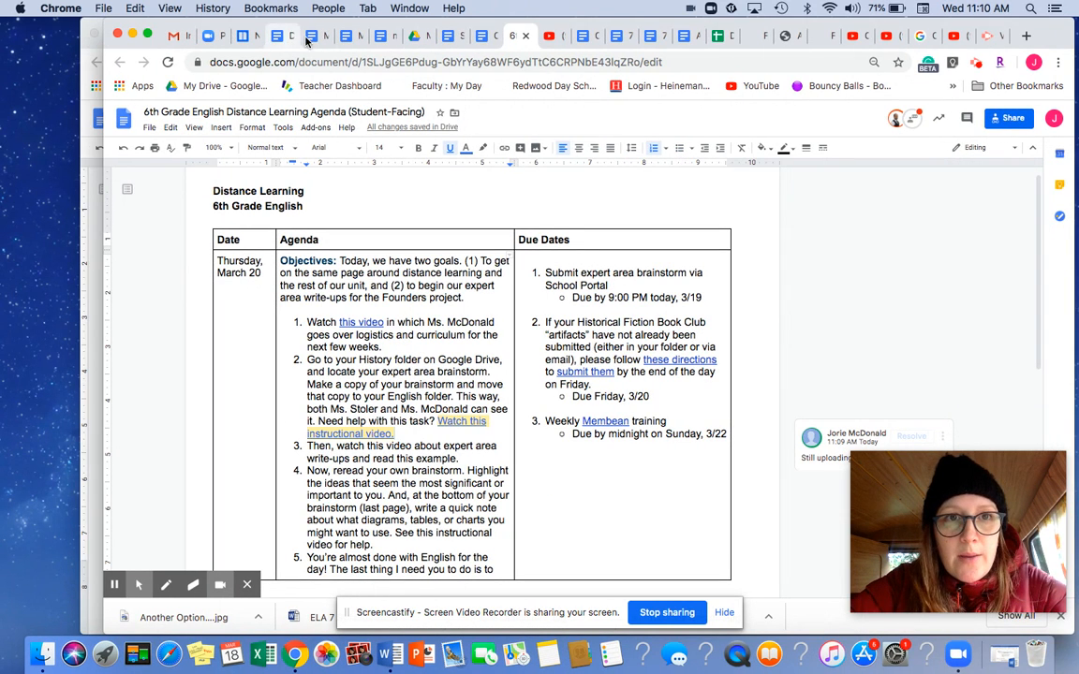
- Move the Copy of Social Structure Brainstorm document into its own browser window and minimise the agenda window
left_click(485, 42)
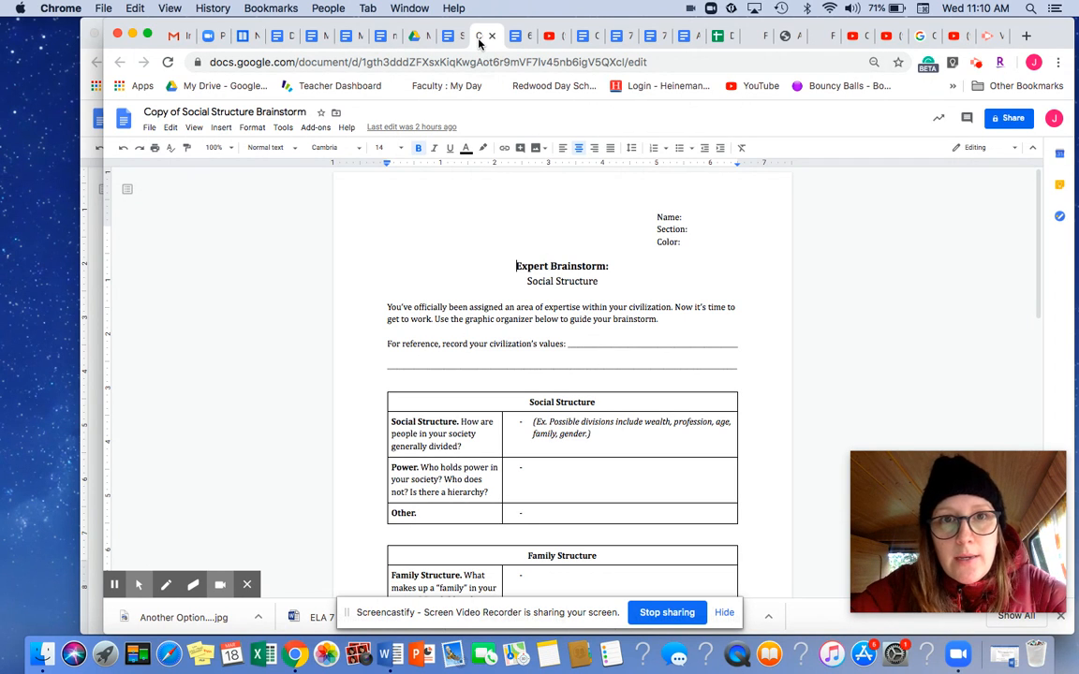
left_click_drag(479, 37, 166, 135)
left_click(118, 35)
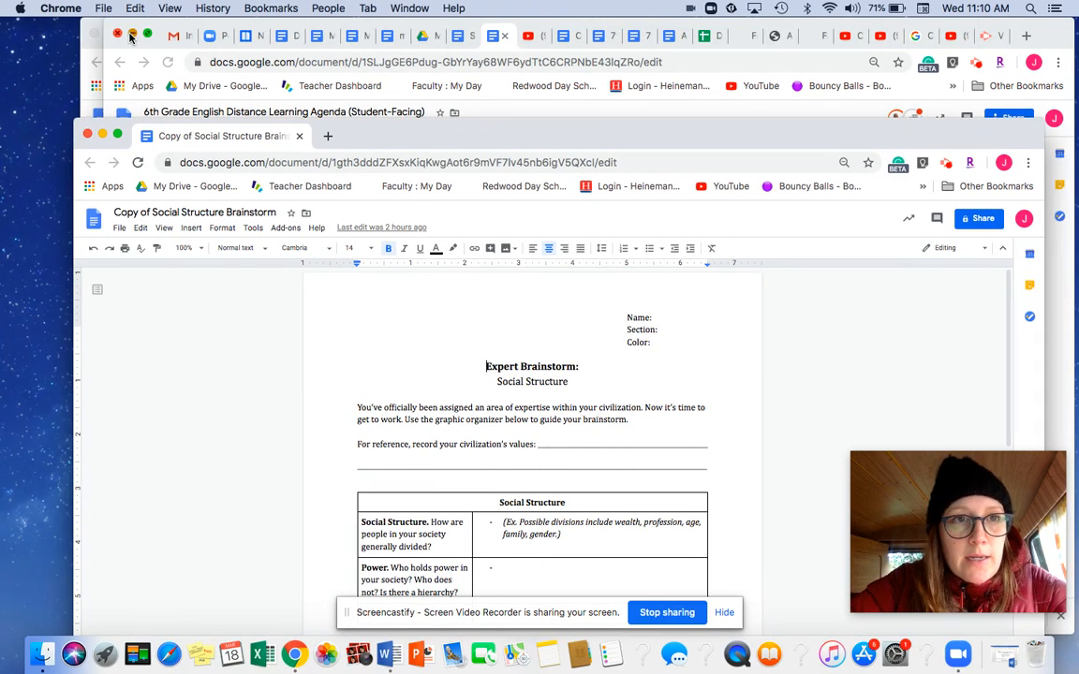
left_click_drag(349, 120, 343, 21)
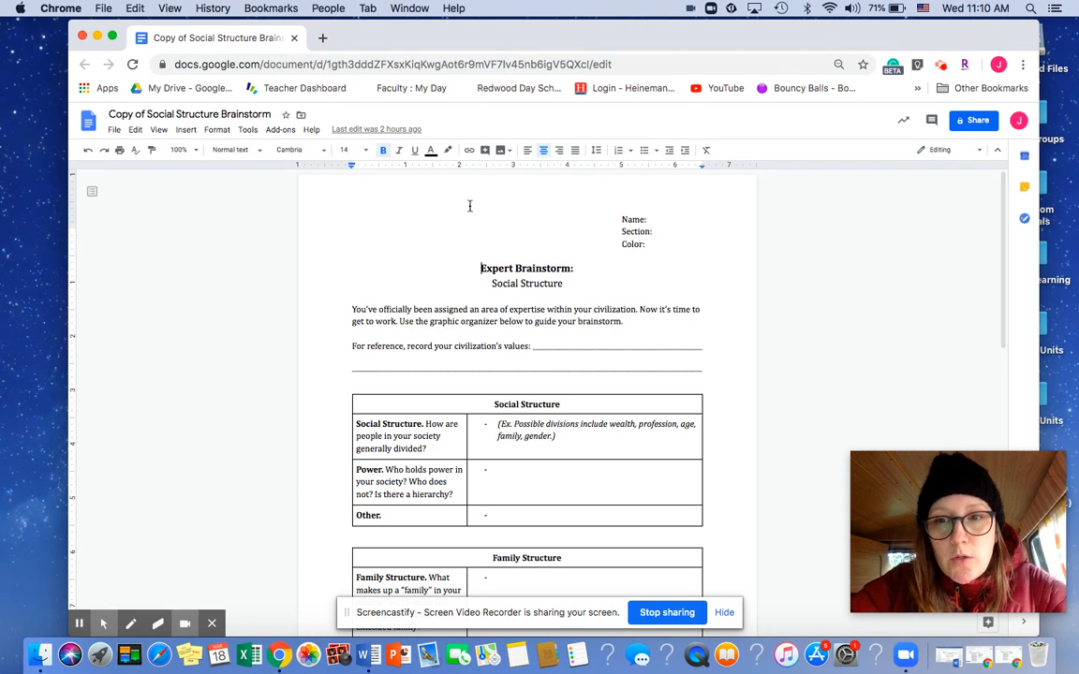
left_click_drag(483, 382, 560, 484)
left_click(561, 483)
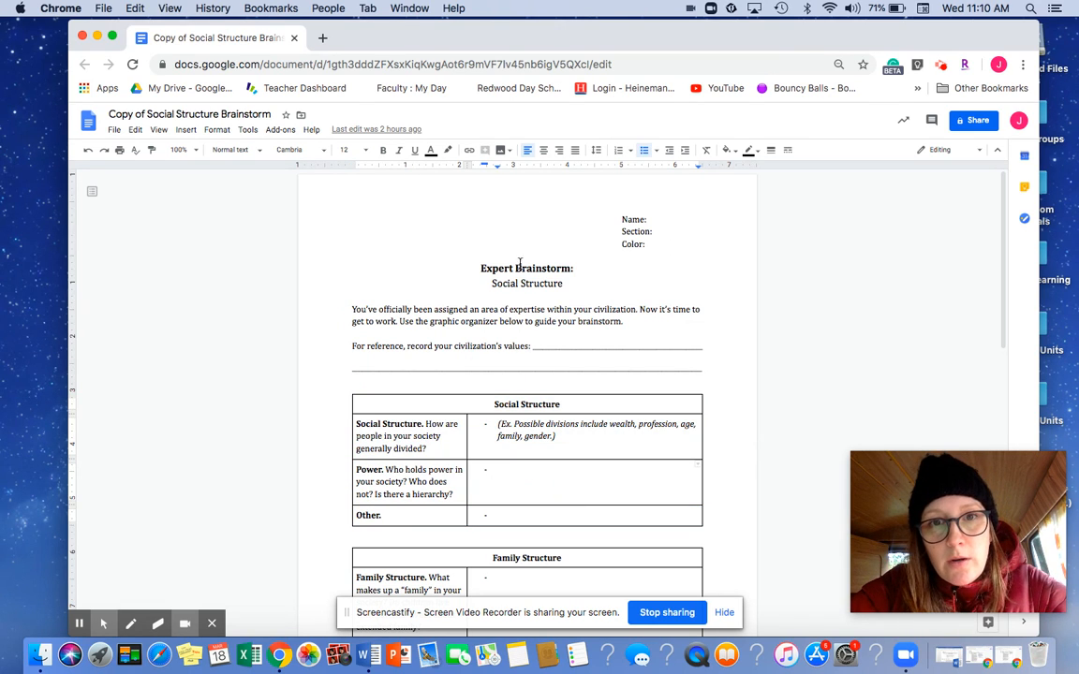
left_click(600, 275)
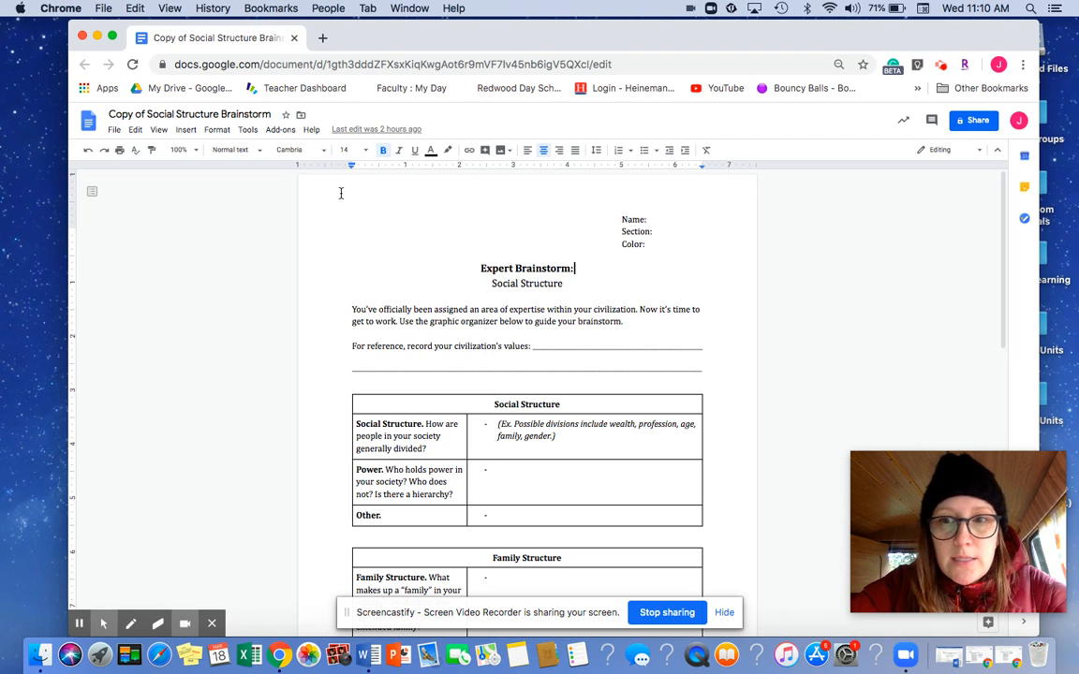
left_click(304, 115)
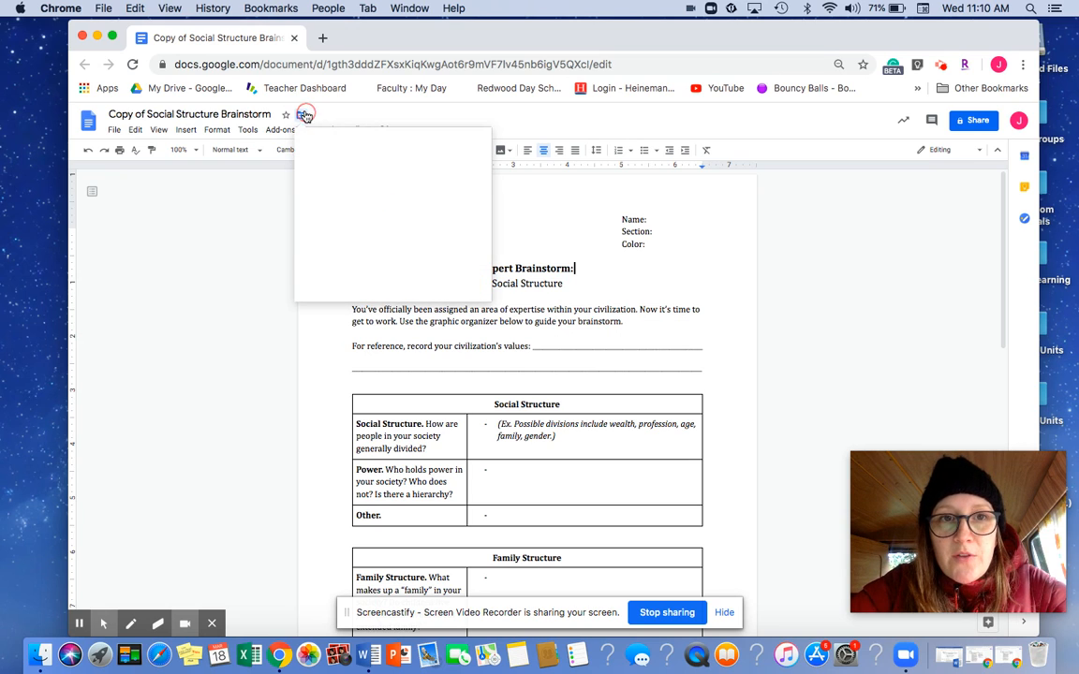
left_click(266, 422)
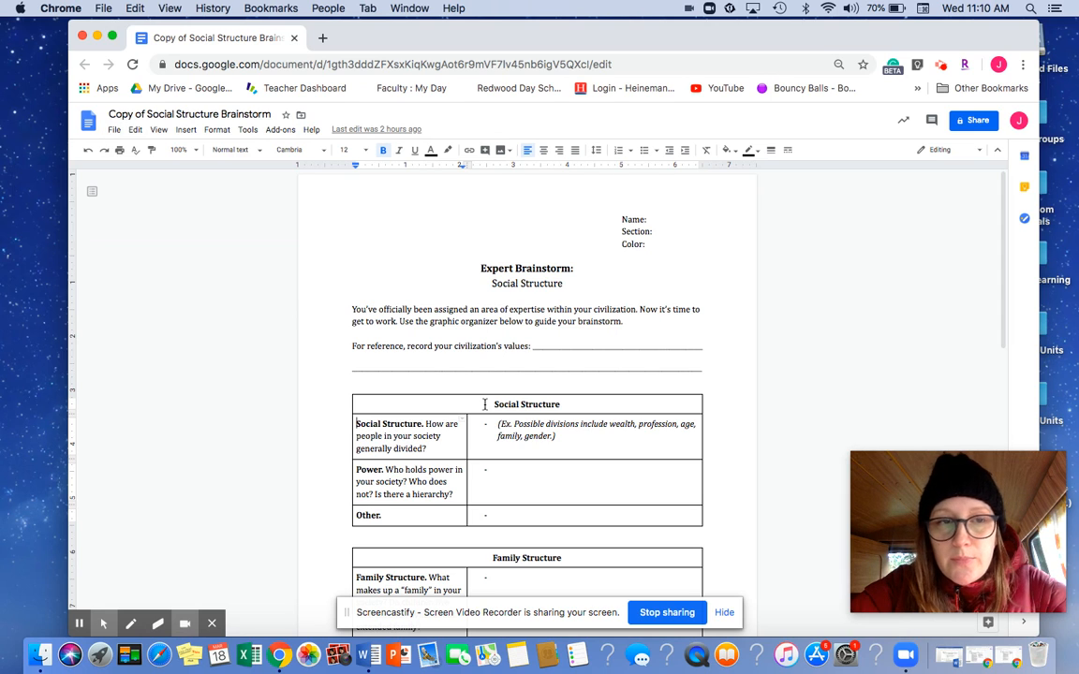
left_click(115, 132)
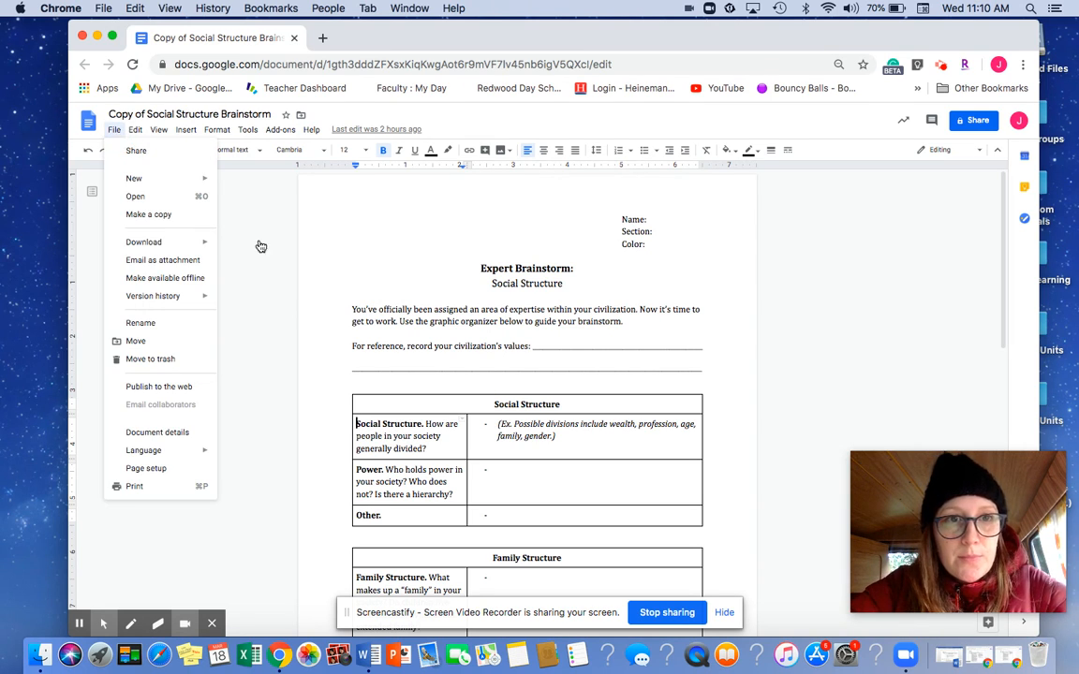
mouse_move(136, 129)
left_click(117, 150)
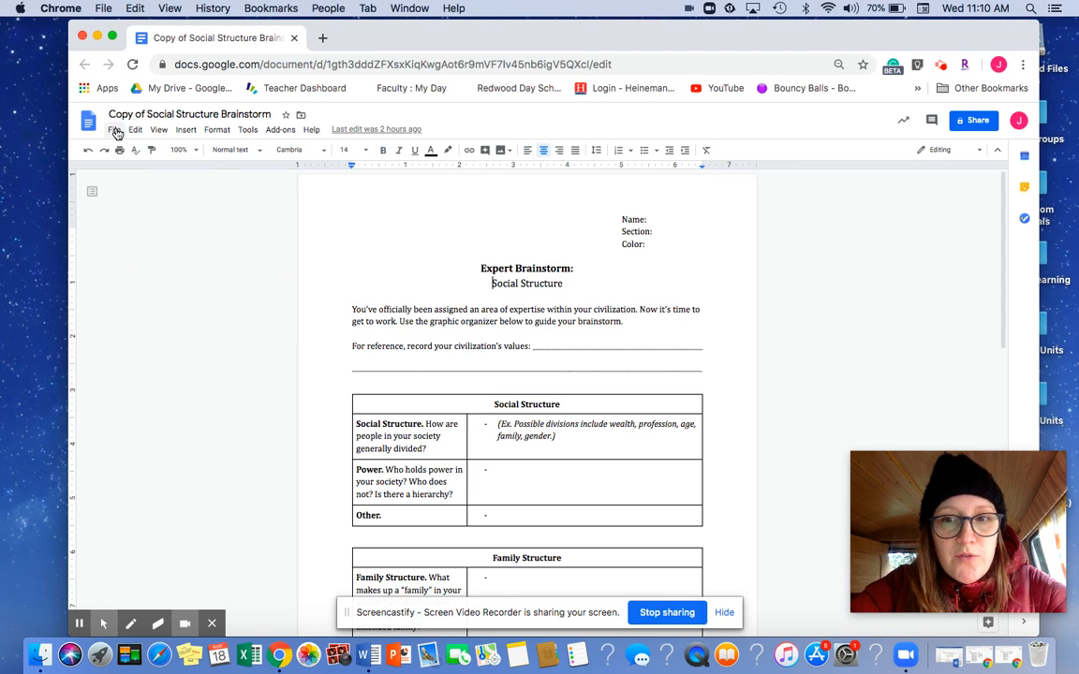
- Start making a copy of the document and name it English Copy of Social Structure Brainstorm
left_click(115, 131)
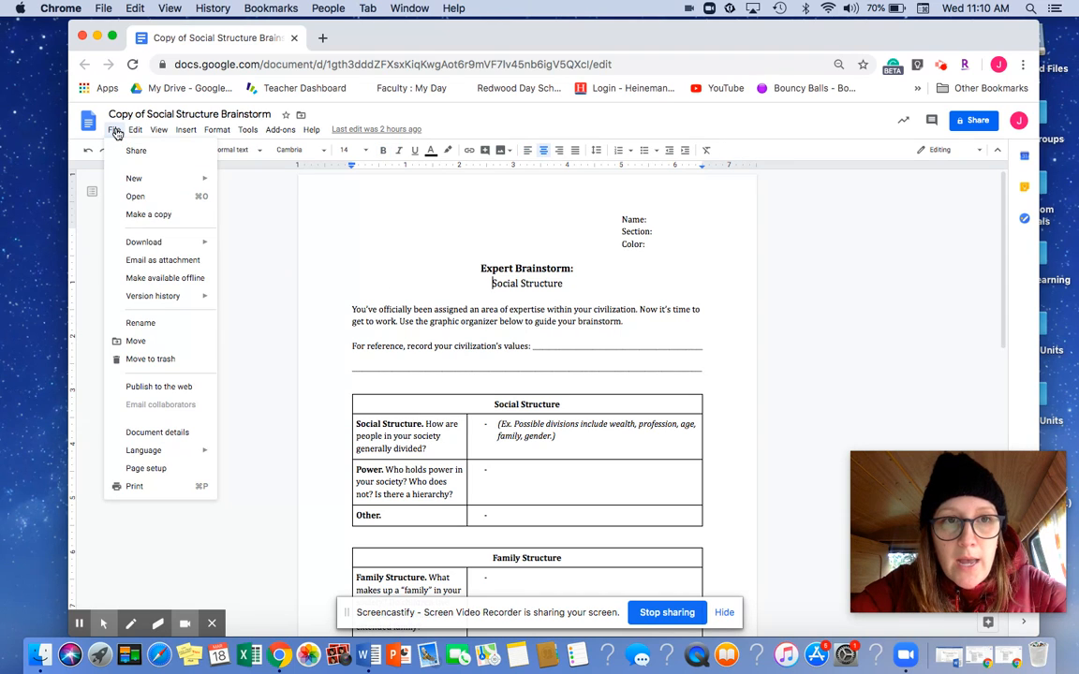
left_click(137, 216)
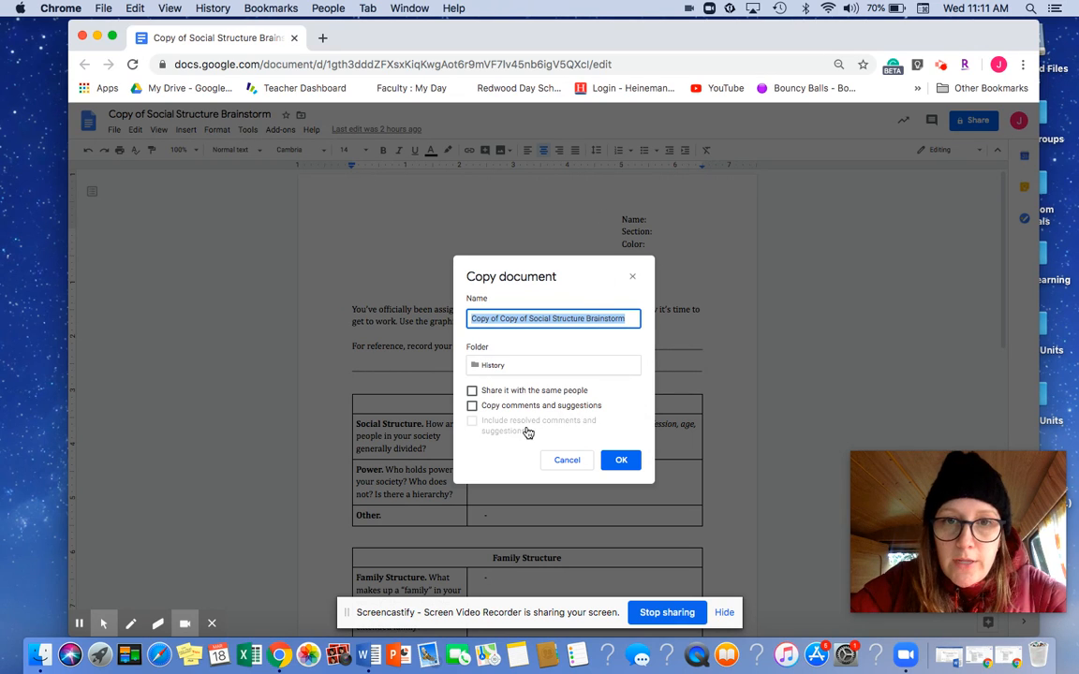
left_click(515, 319)
left_click(499, 319)
left_click_drag(499, 318, 448, 320)
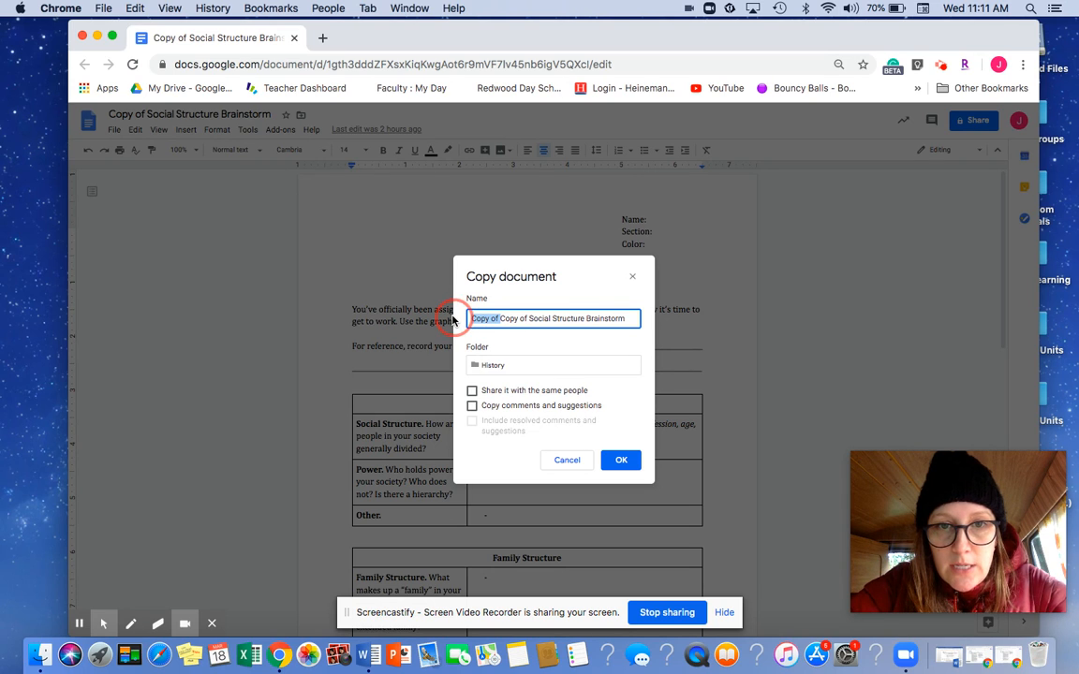
type("English")
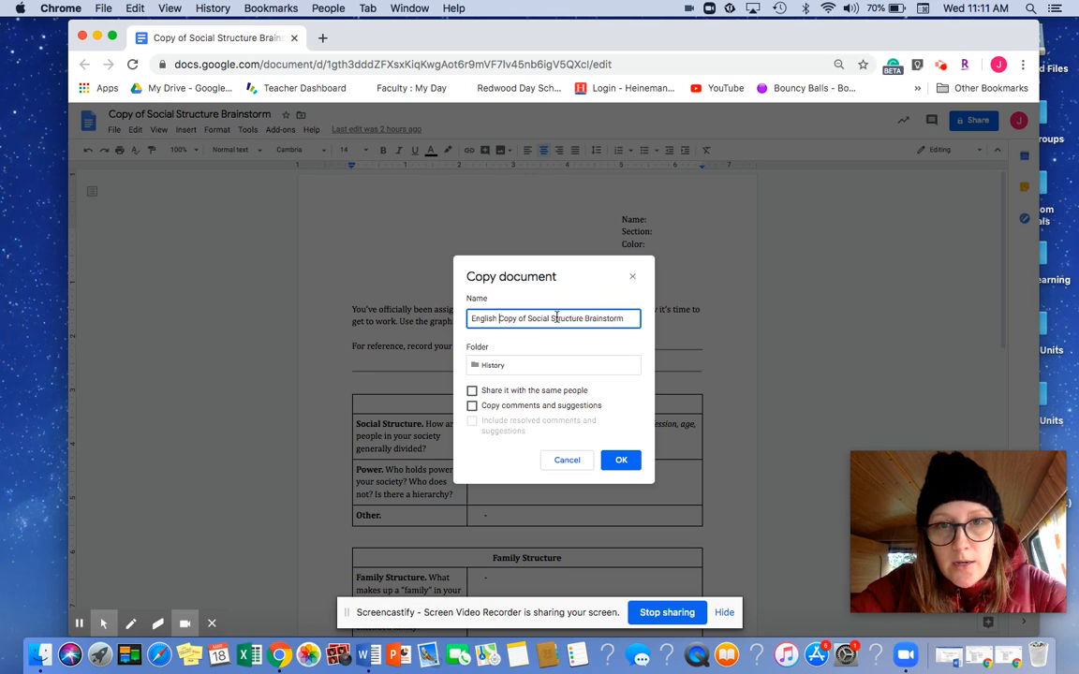
left_click(627, 317)
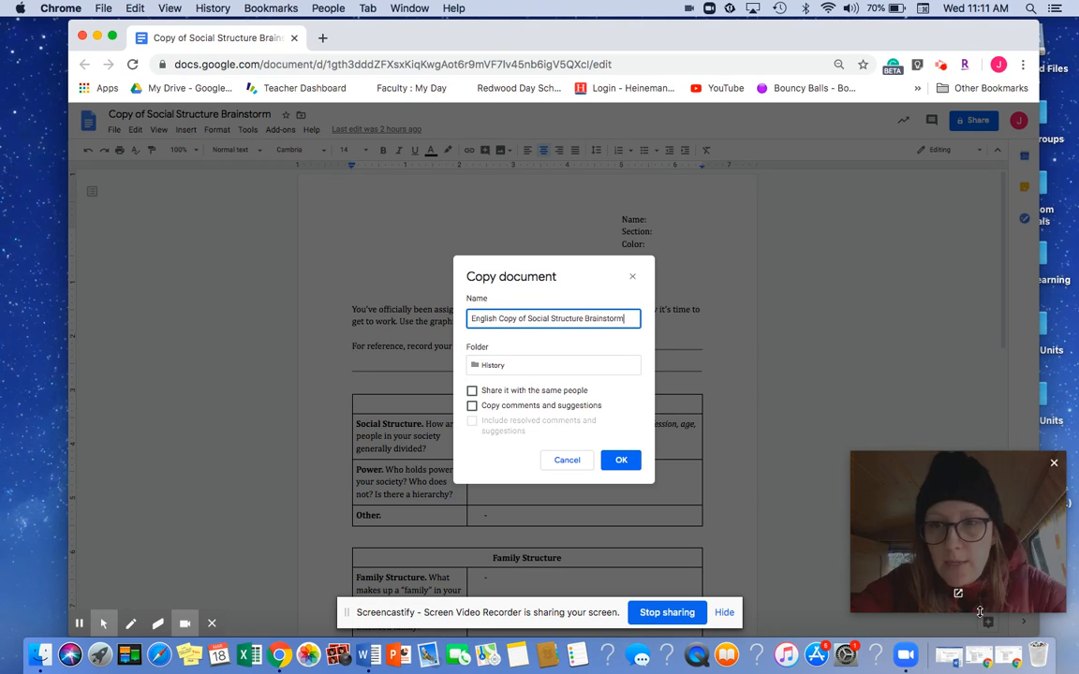
left_click(986, 662)
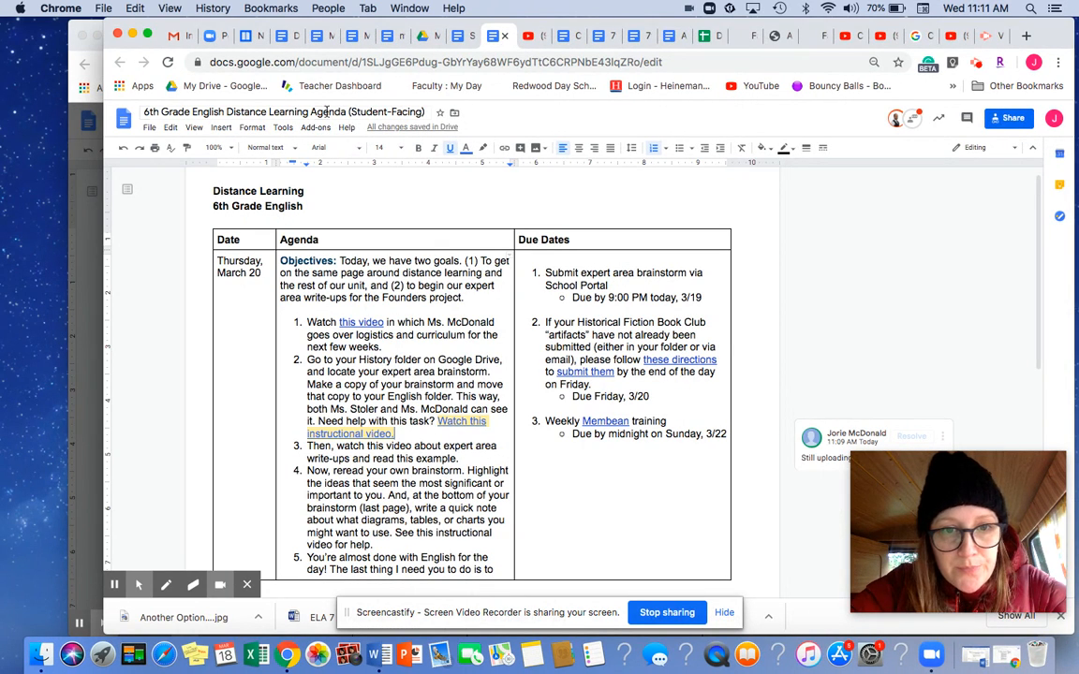
left_click(133, 35)
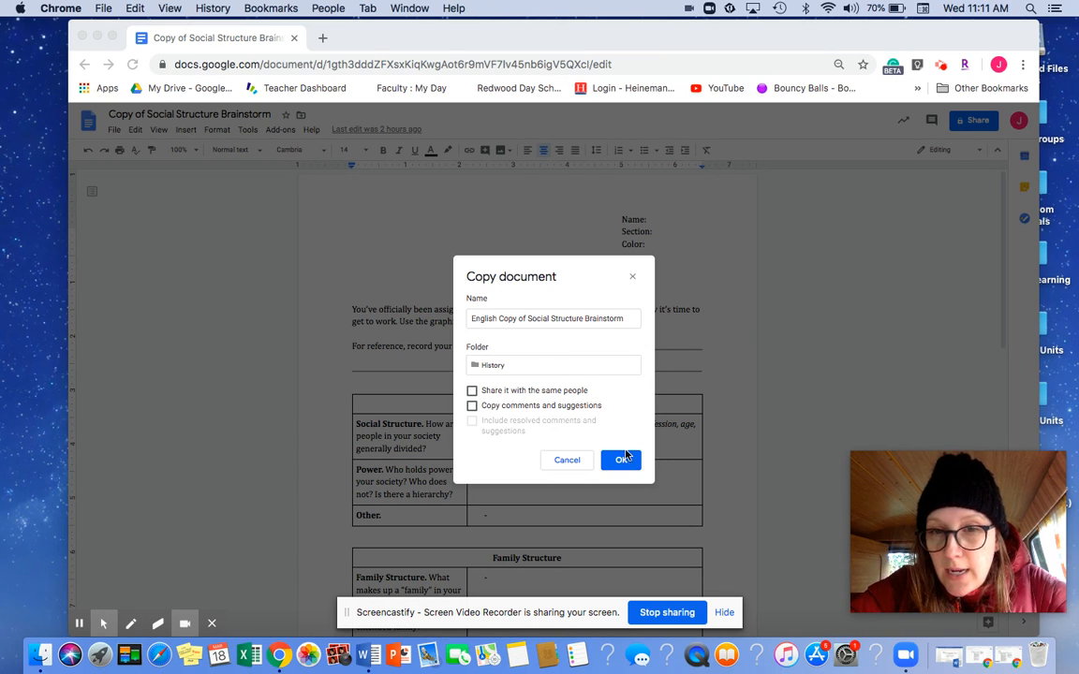
left_click(521, 367)
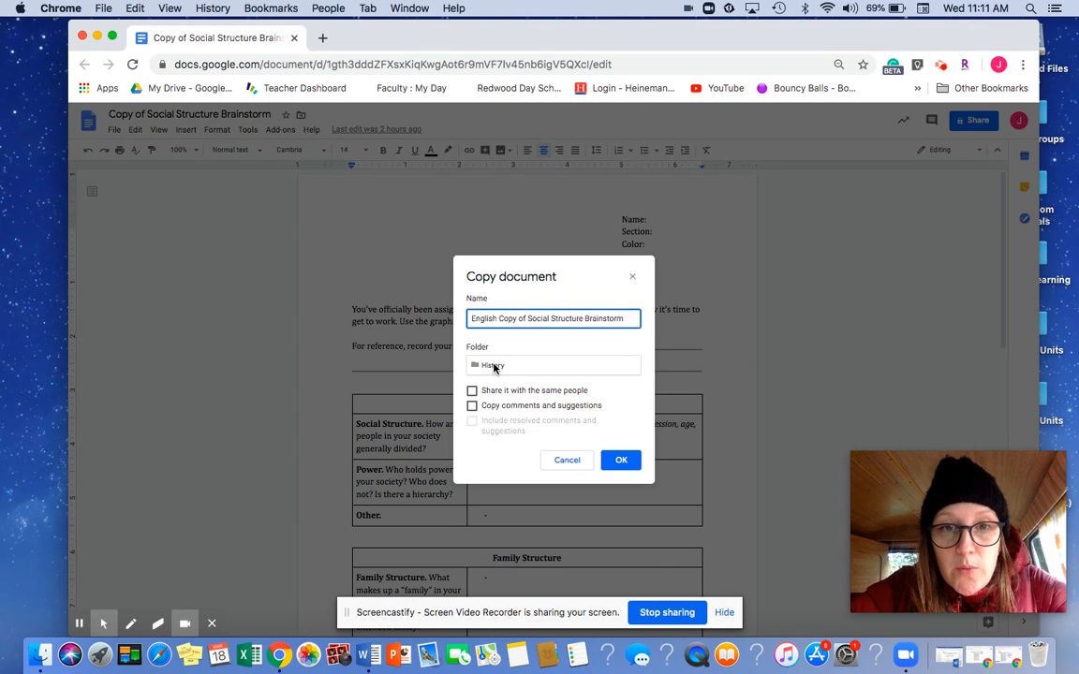
left_click(494, 366)
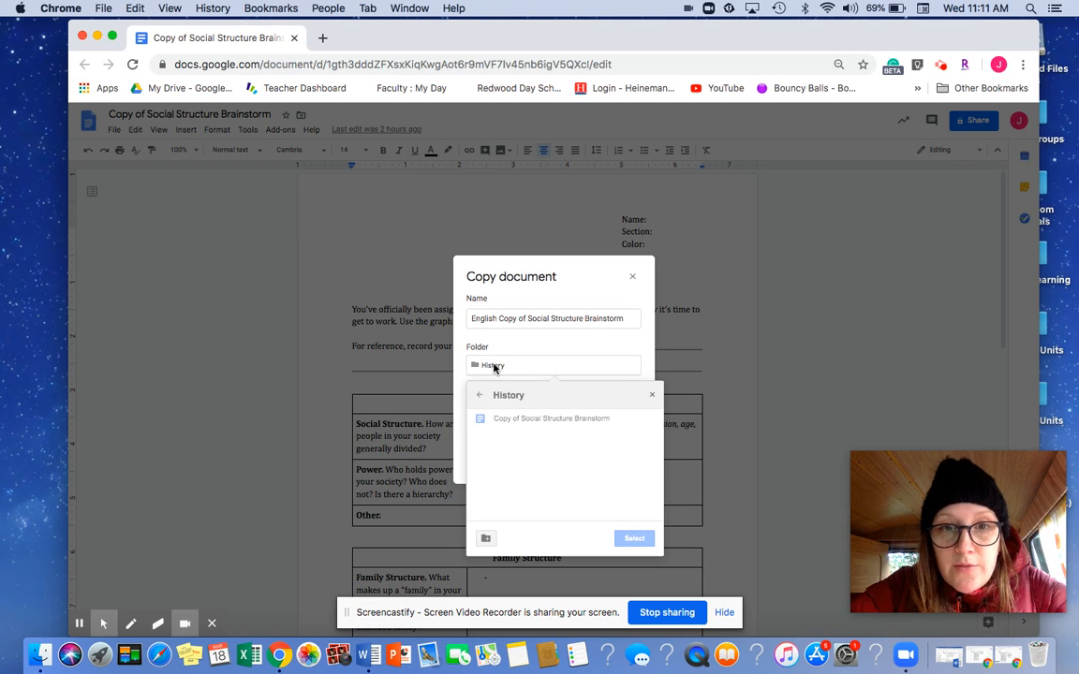
left_click(520, 370)
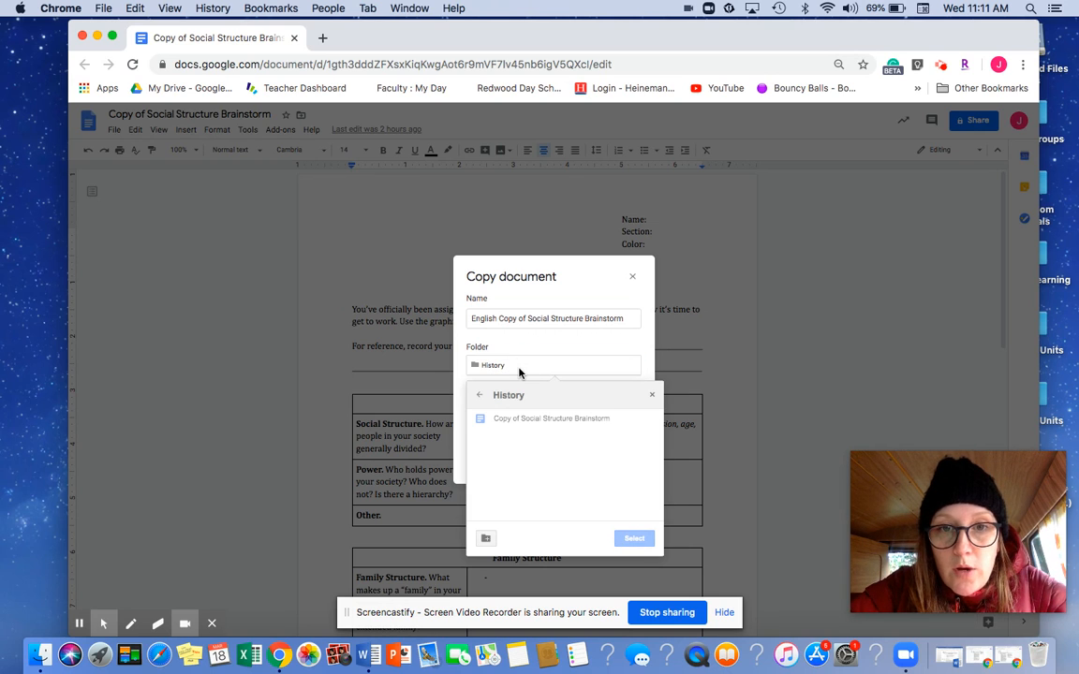
left_click(514, 344)
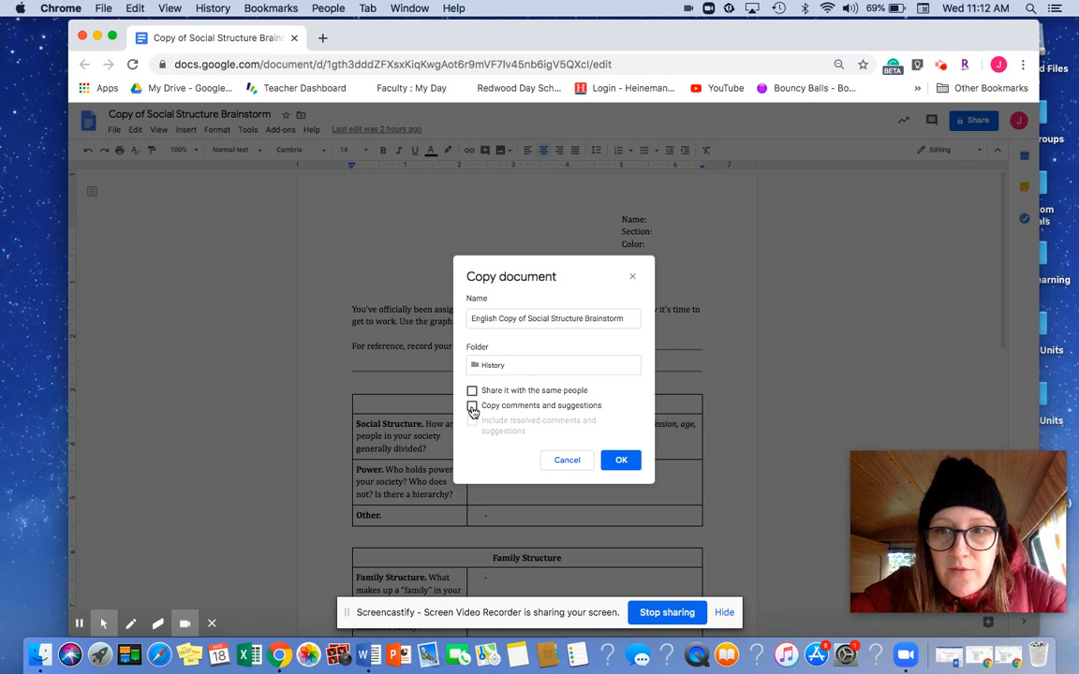
left_click(472, 406)
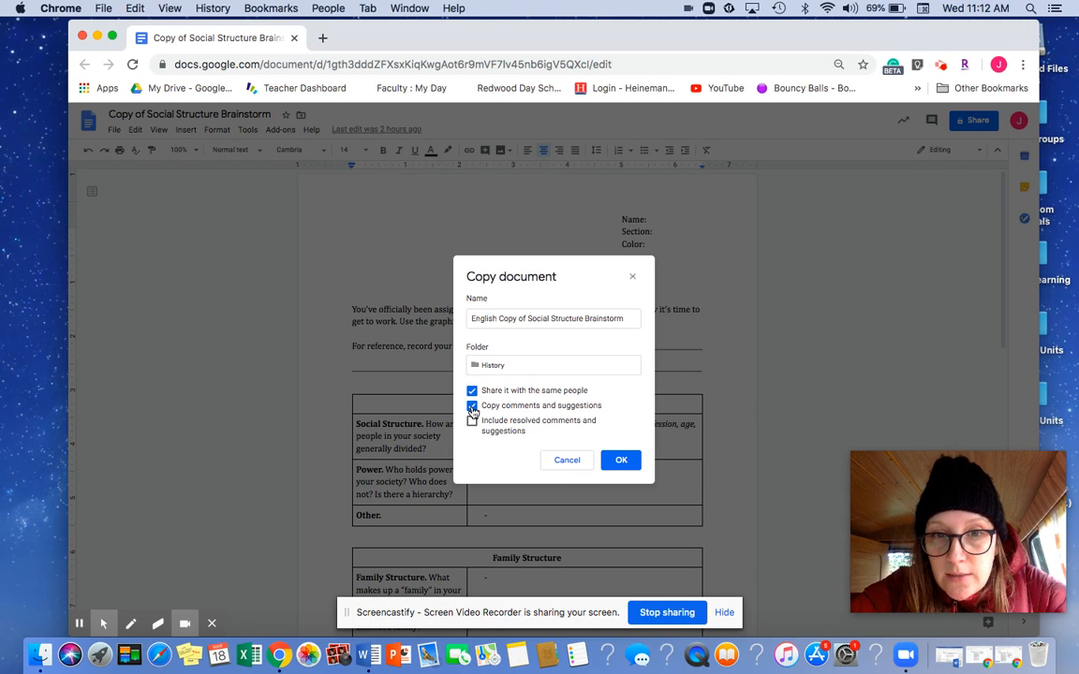
left_click(472, 406)
left_click(472, 390)
- Browse the copy's destination from the History folder up to the folders in My Drive
left_click(526, 368)
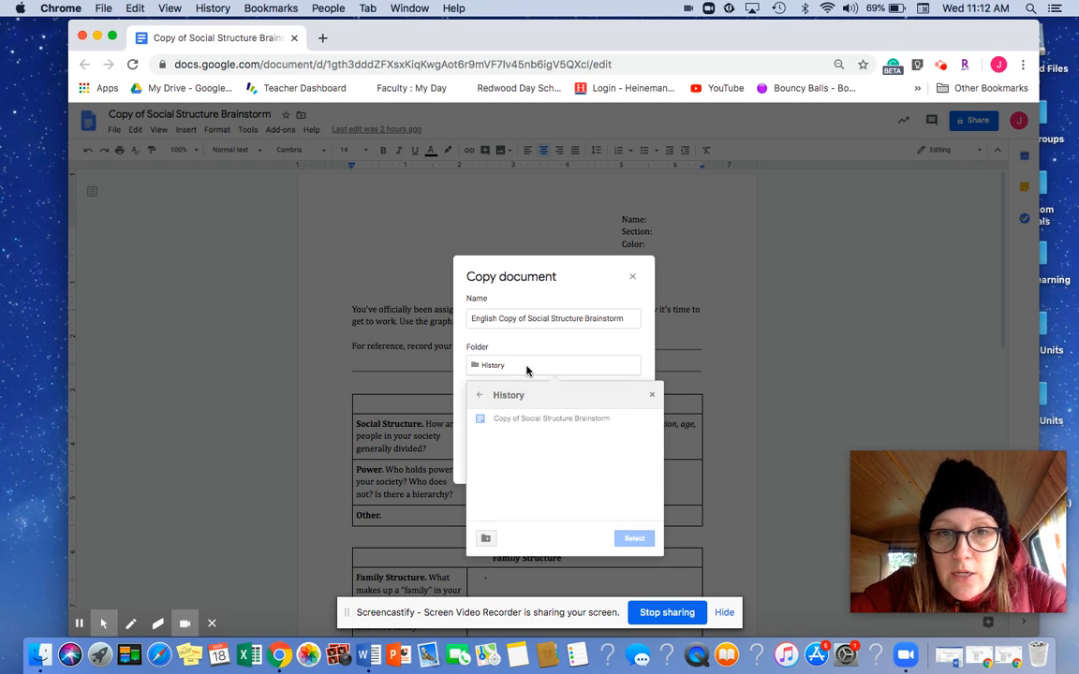
left_click(478, 398)
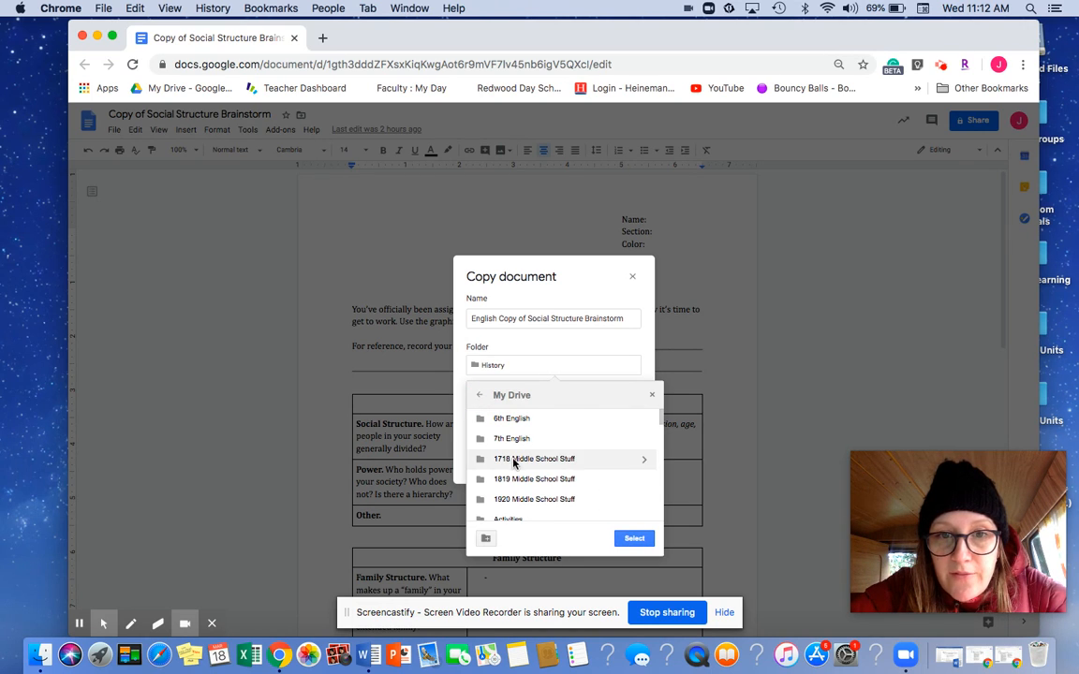
scroll(518, 481, "down", 3)
scroll(518, 480, "down", 5)
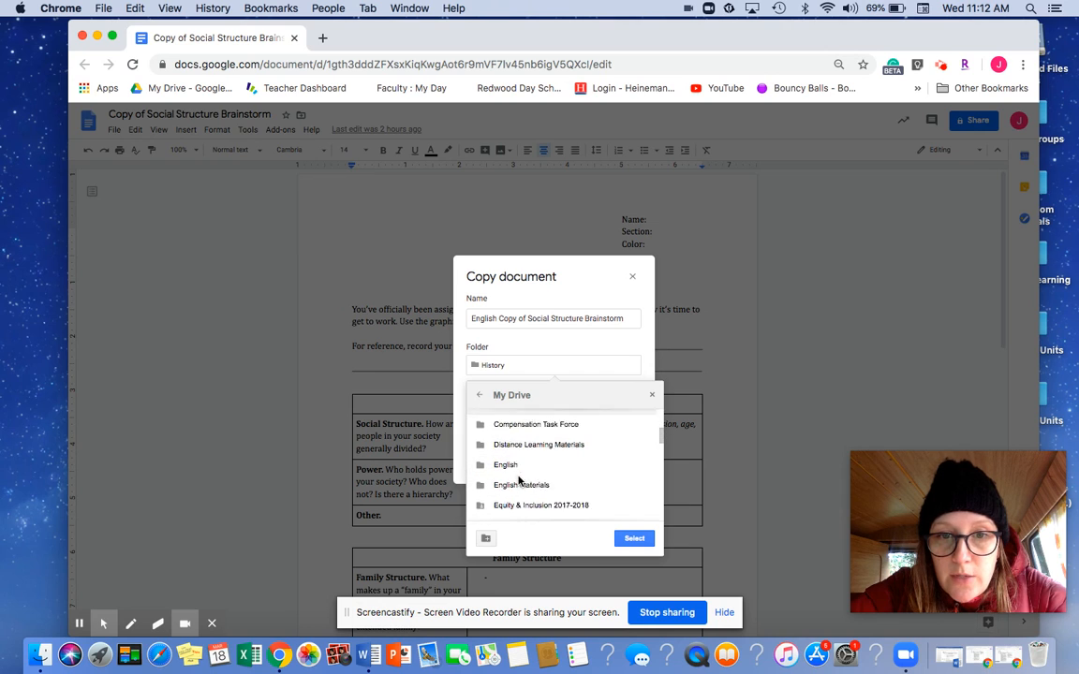
left_click(512, 492)
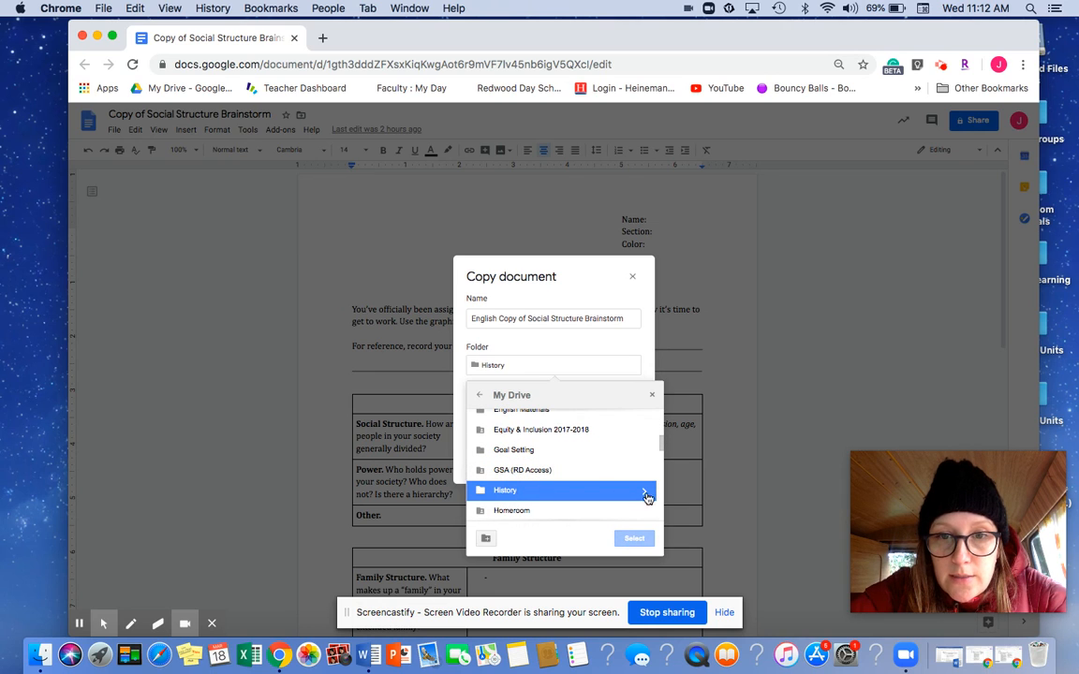
left_click(644, 492)
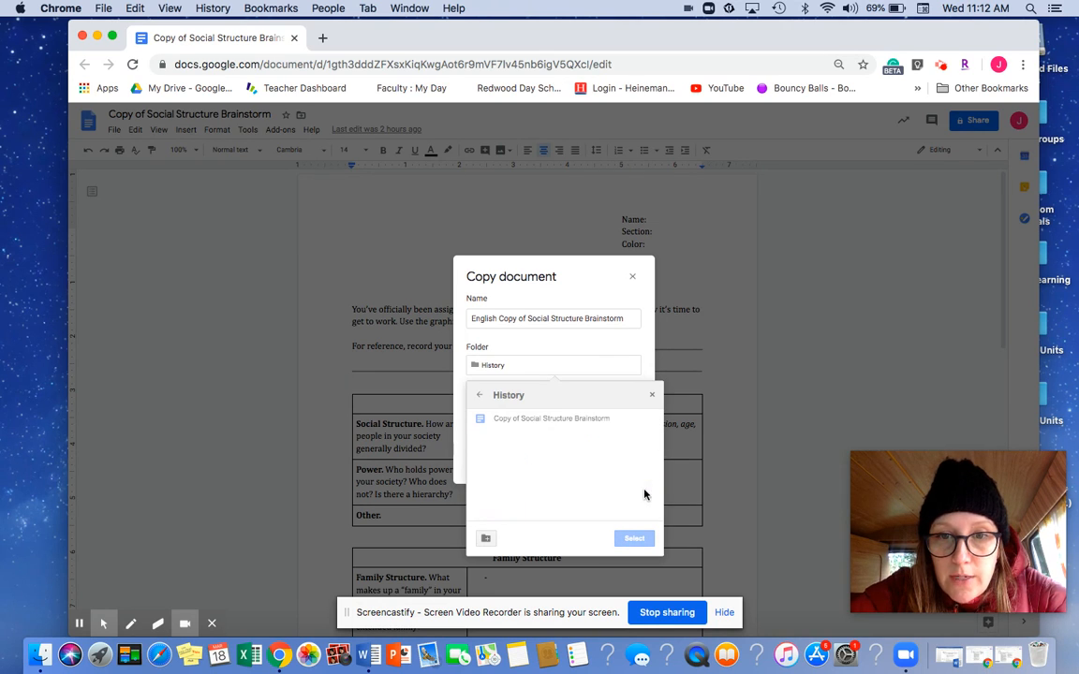
left_click(480, 395)
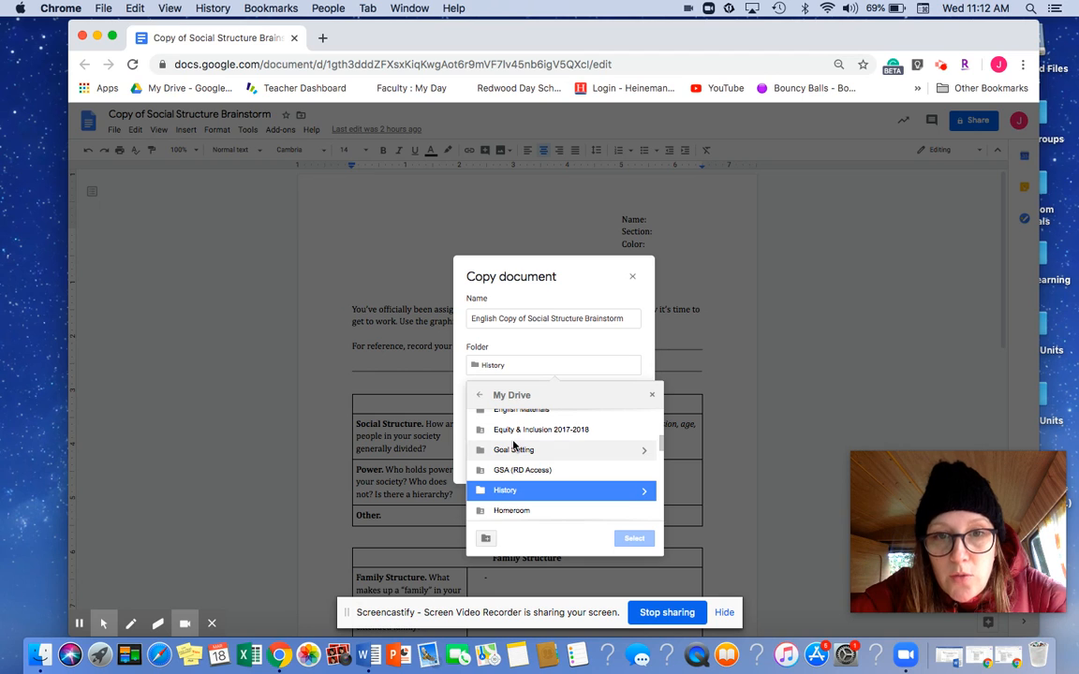
- Set the copy's destination to the English folder in My Drive and create the copy
scroll(513, 446, "down", 10)
scroll(514, 446, "up", 5)
scroll(514, 446, "up", 10)
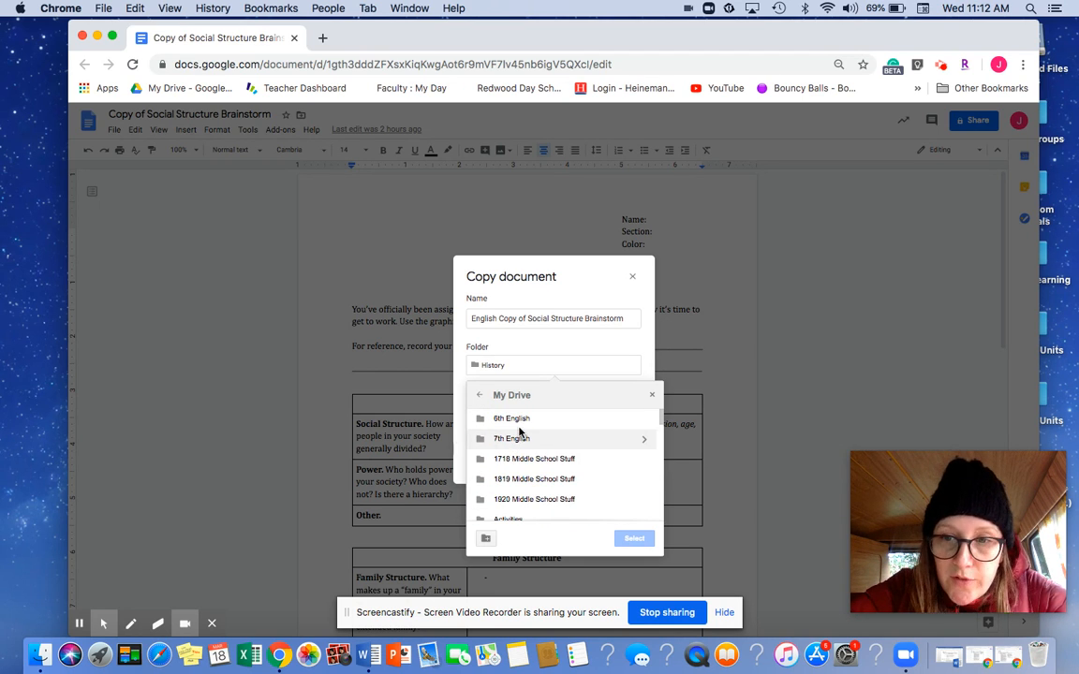
scroll(530, 480, "down", 3)
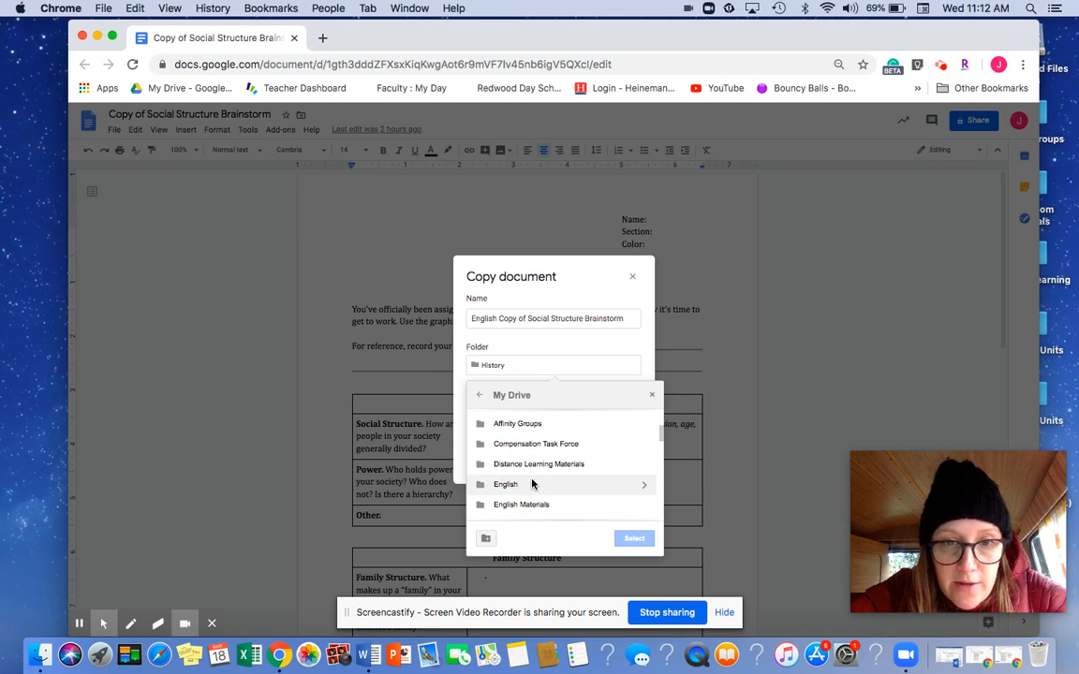
left_click(646, 489)
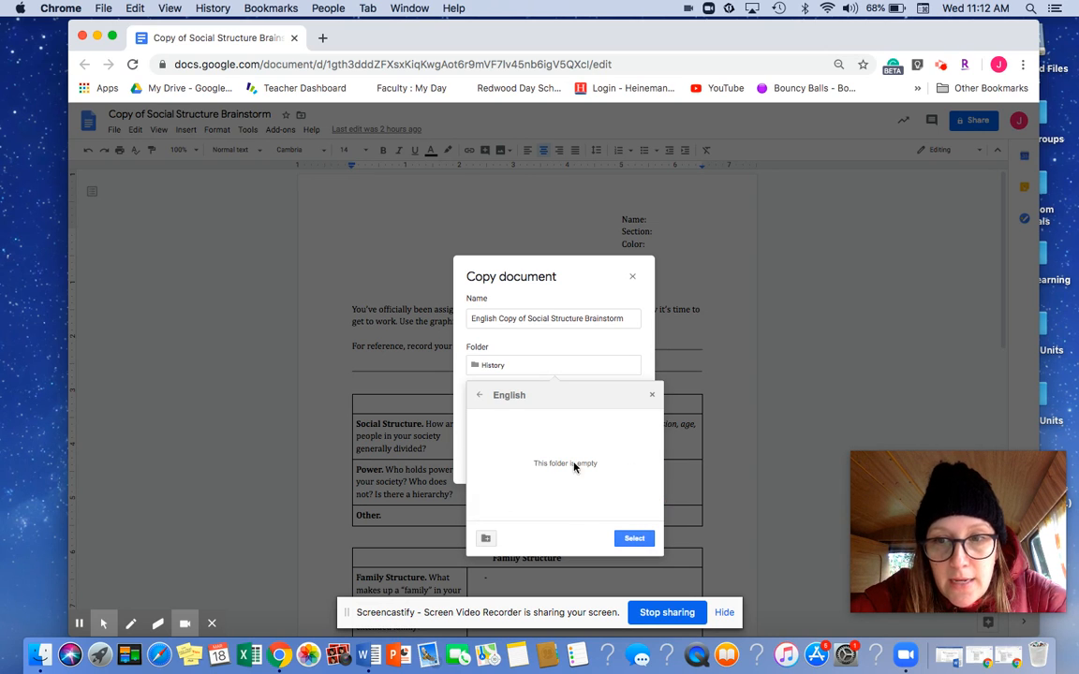
left_click(641, 542)
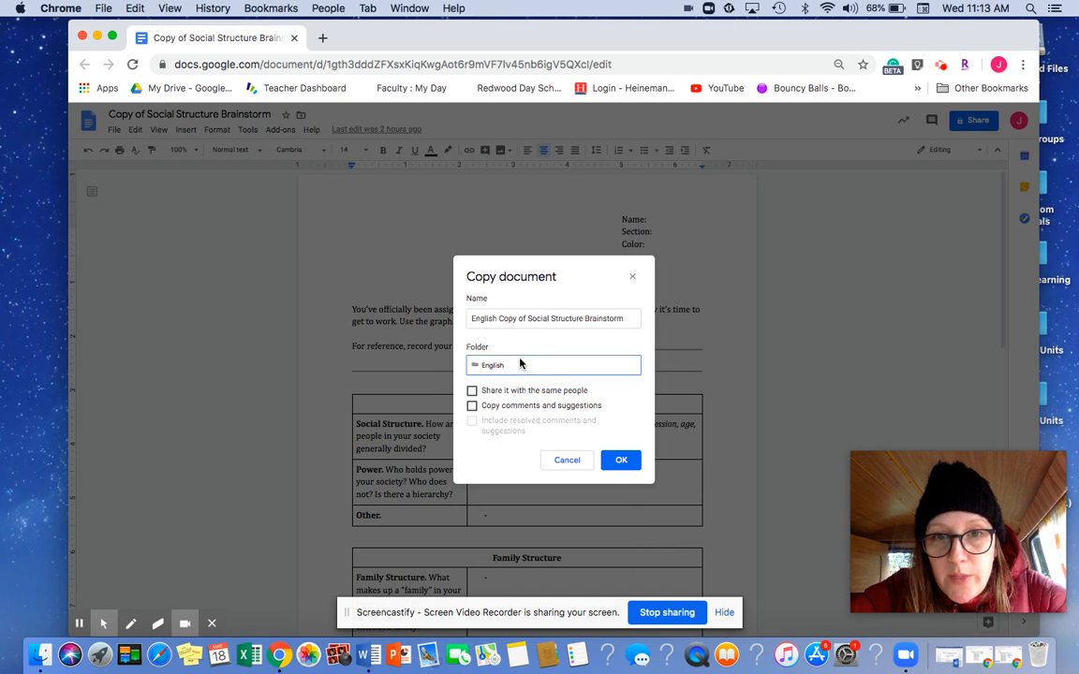
left_click(619, 460)
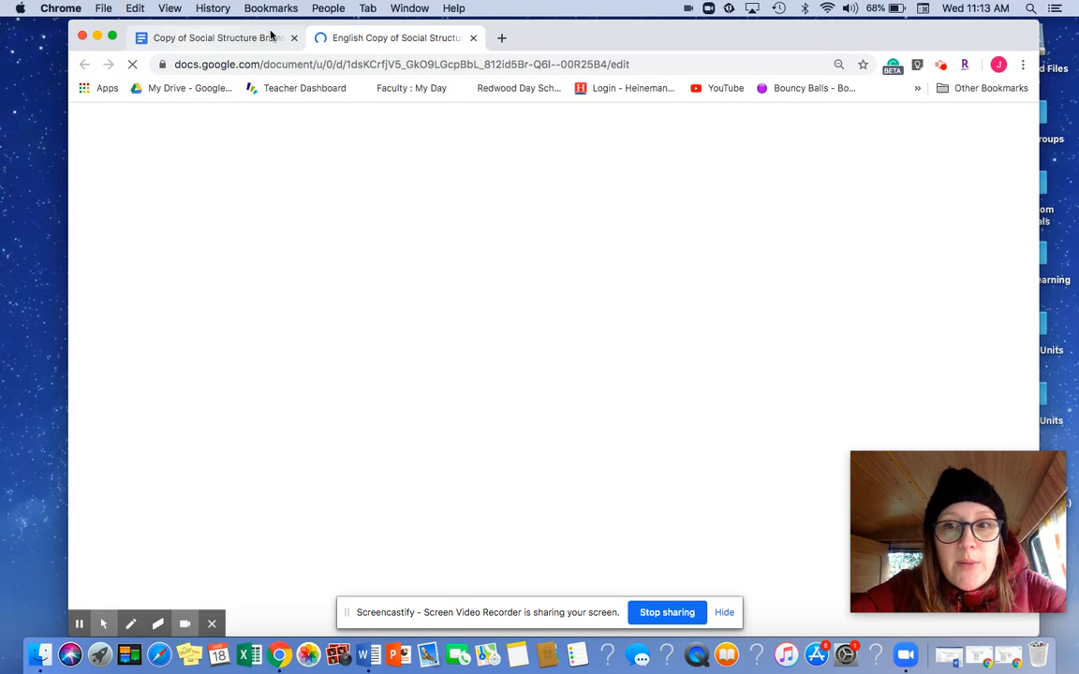
- Rename the original Copy of Social Structure Brainstorm document as Social Structure Brainstorm
left_click(207, 39)
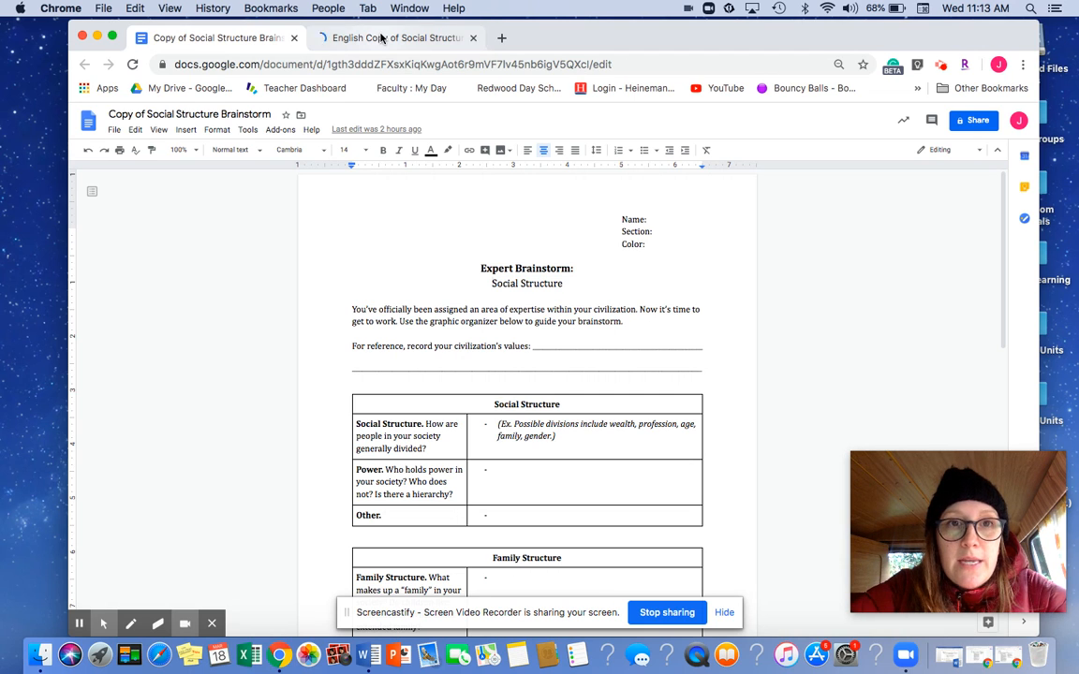
left_click(117, 115)
left_click_drag(109, 115, 147, 115)
key("BackSpace")
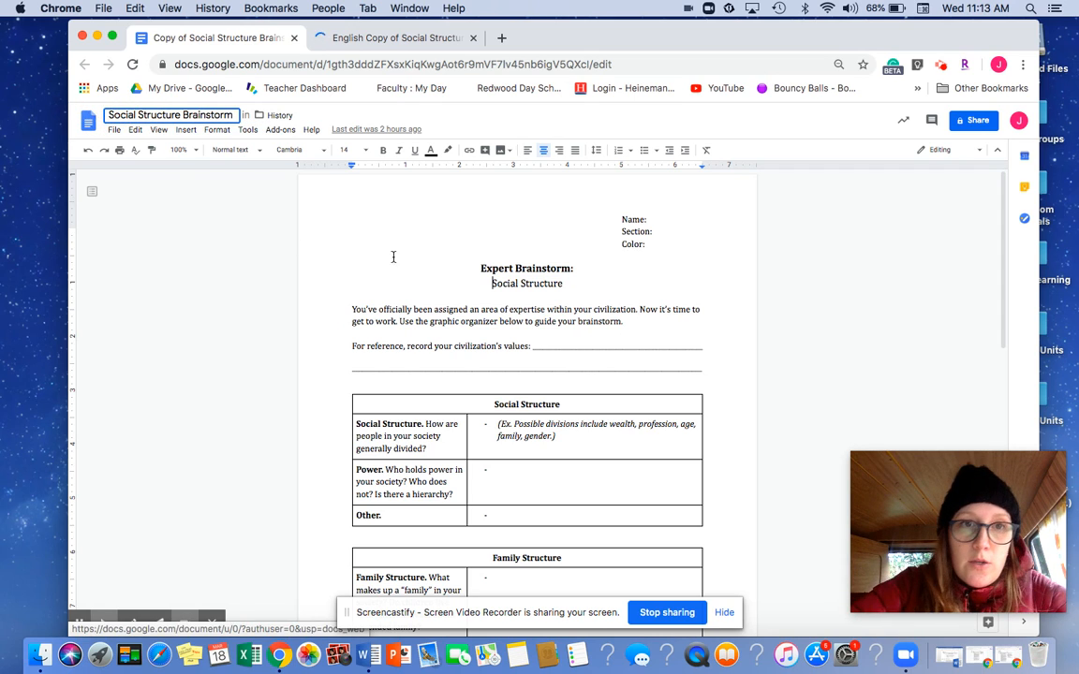
left_click(408, 262)
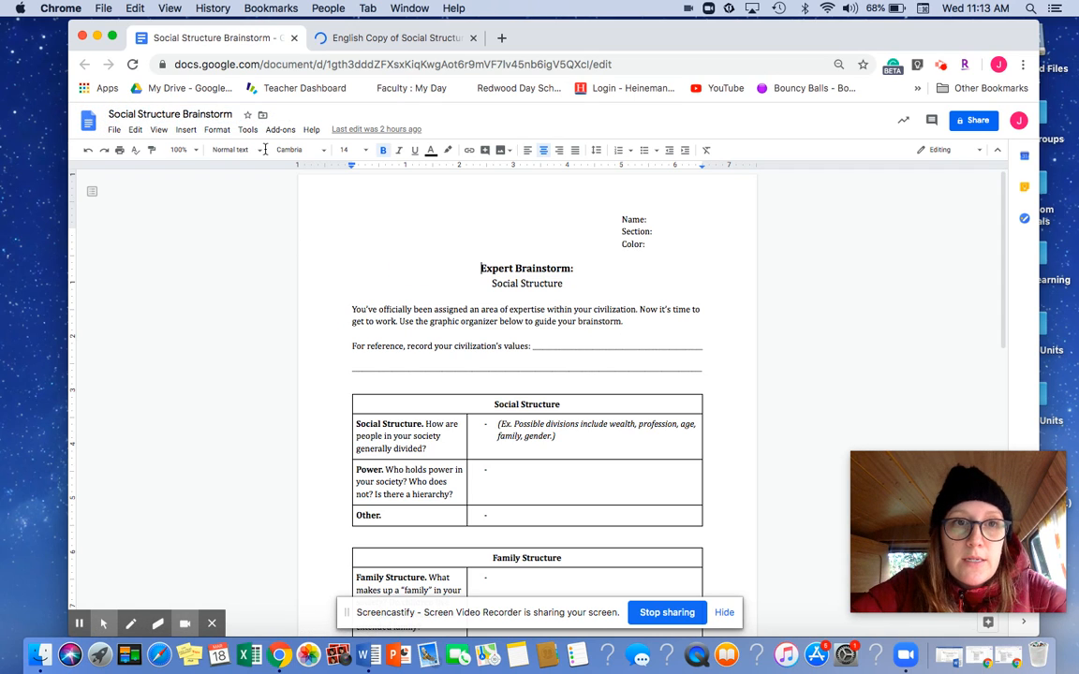
- Switch to the English Copy of Social Structure Brainstorm and browse its location from the English folder to My Drive and back
left_click(412, 42)
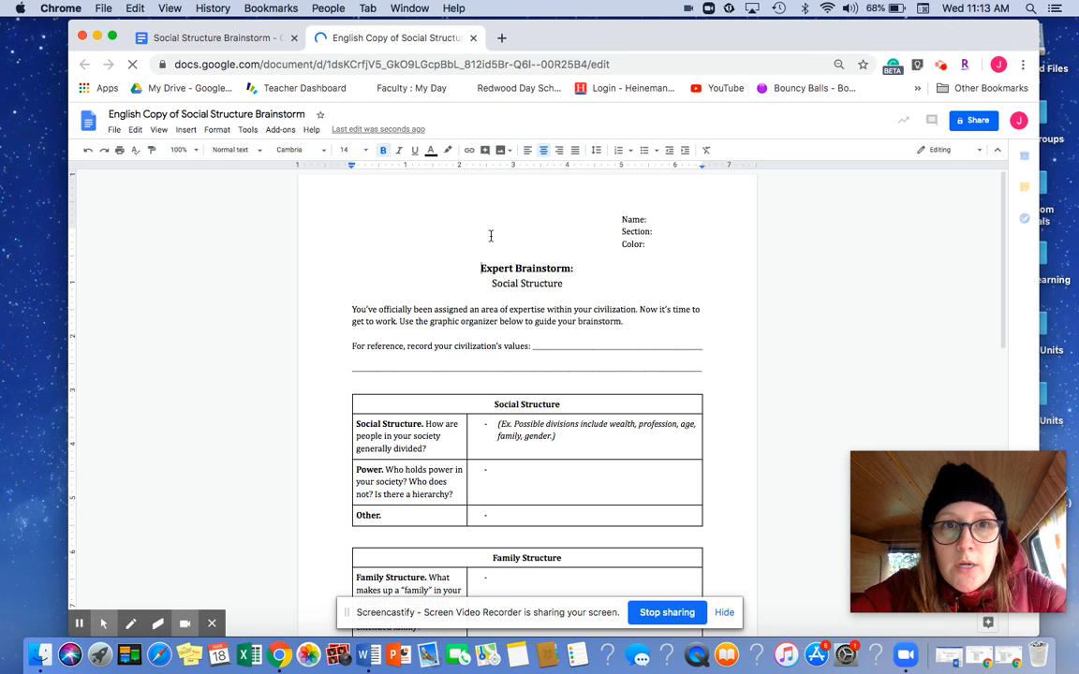
left_click(591, 283)
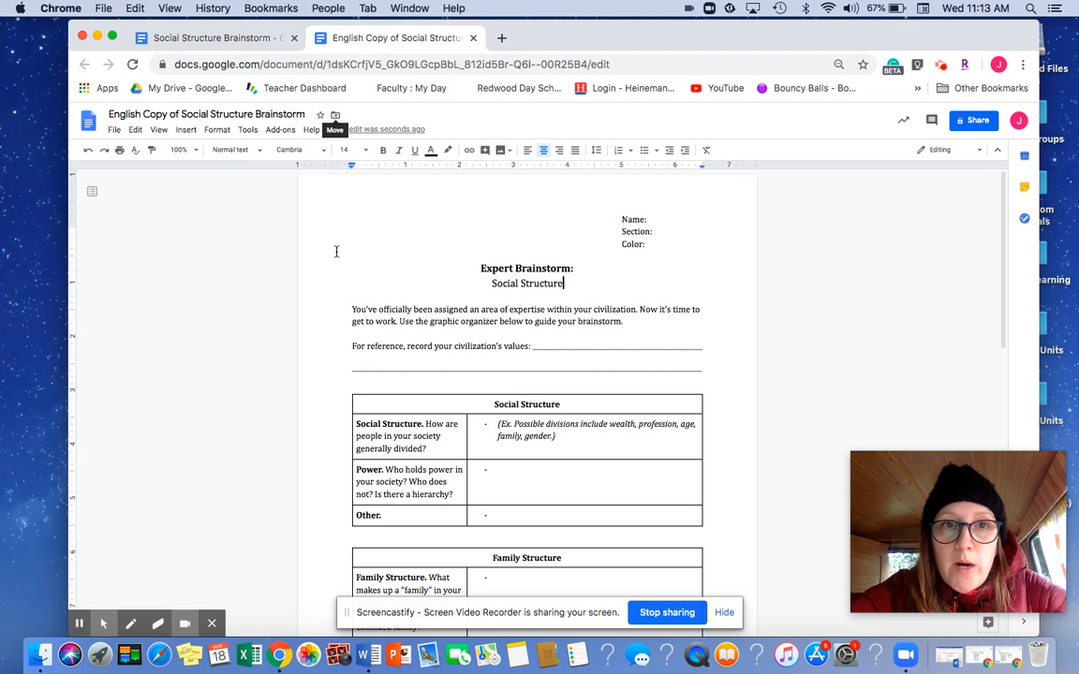
left_click(336, 117)
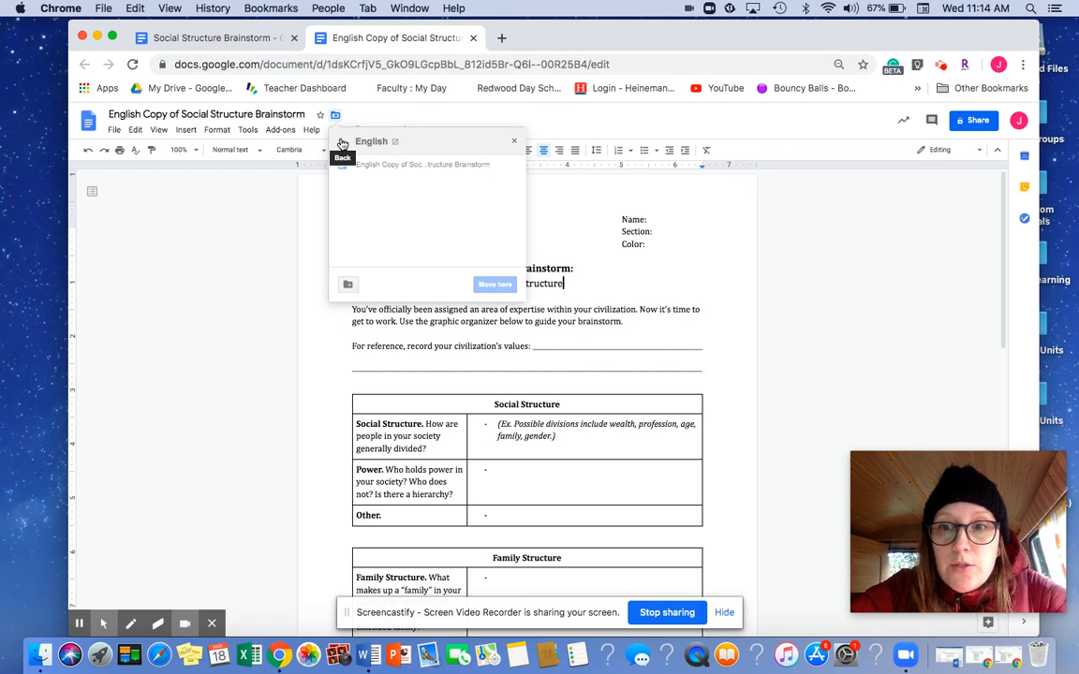
left_click(343, 143)
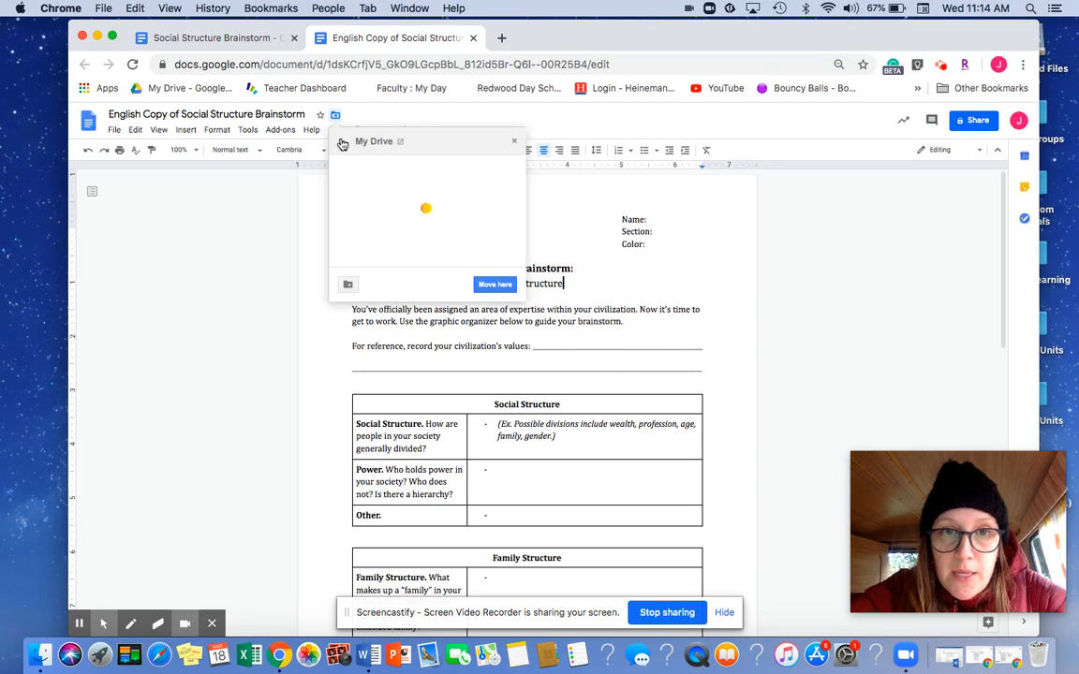
scroll(409, 217, "down", 3)
scroll(367, 260, "down", 2)
left_click(505, 192)
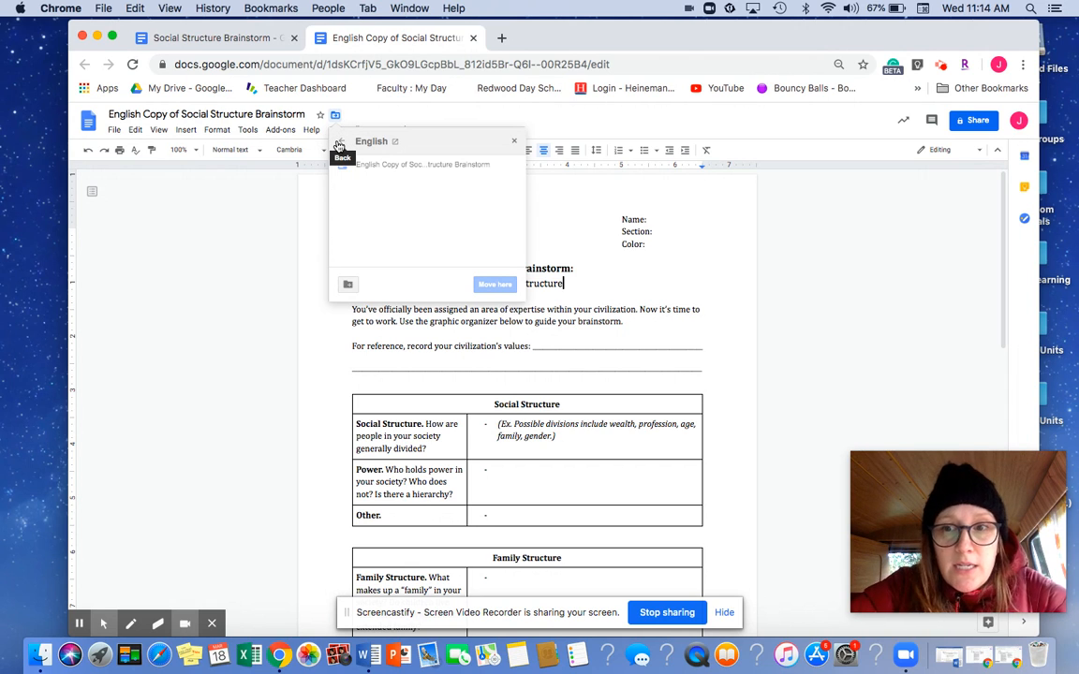
- Go up to My Drive, reopen the English folder and try to move the English copy there
left_click(339, 146)
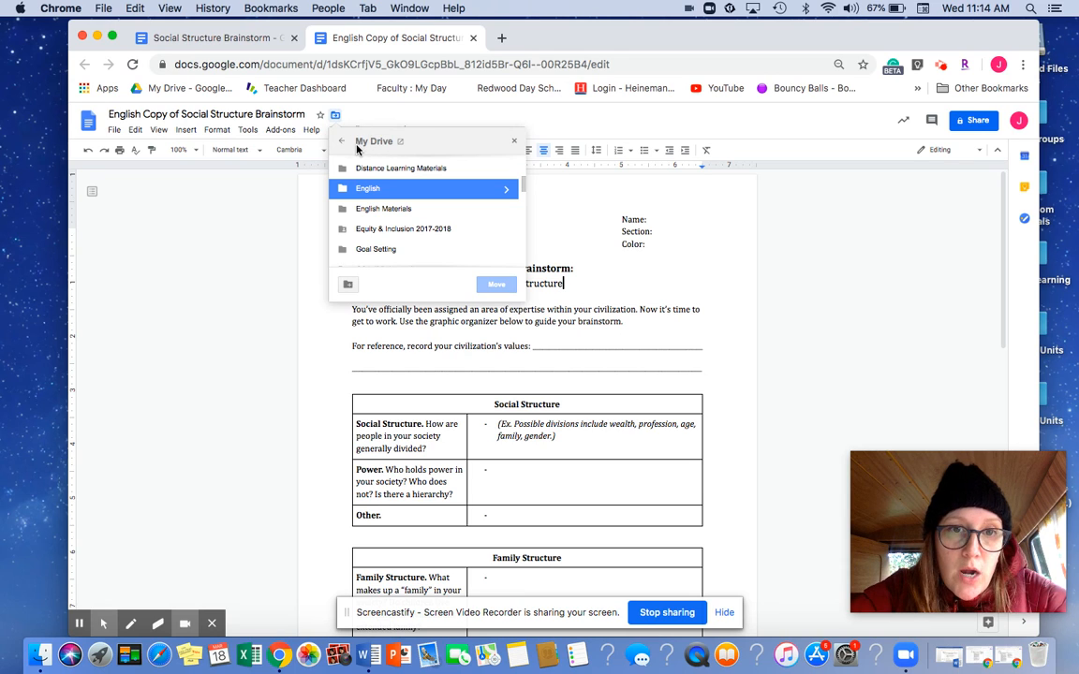
left_click(505, 190)
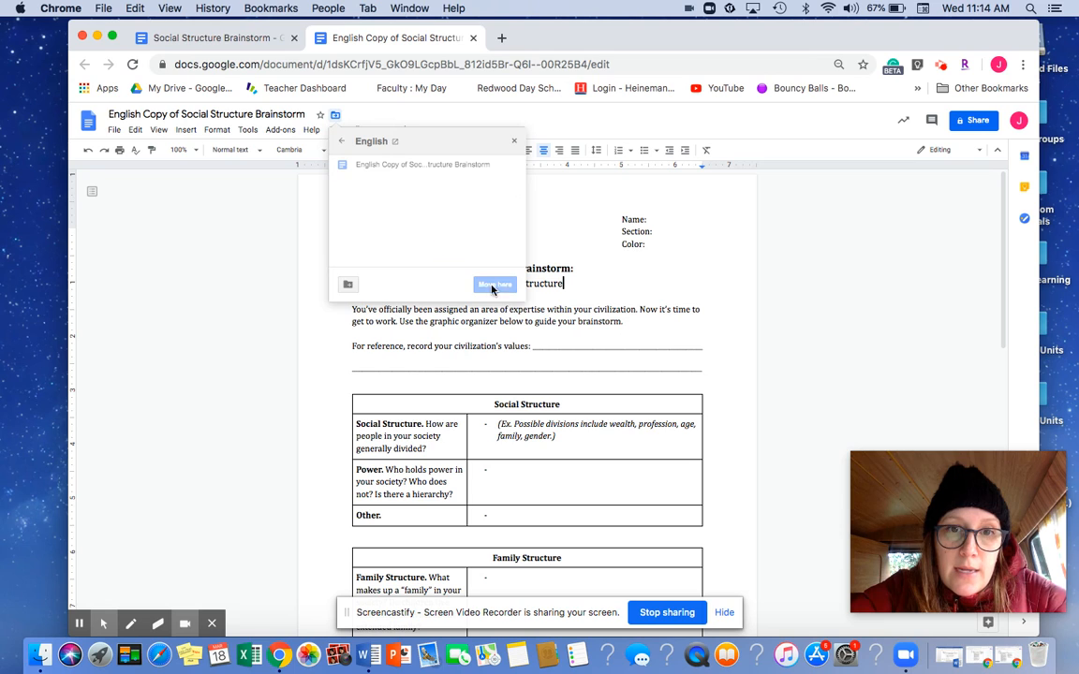
left_click(493, 286)
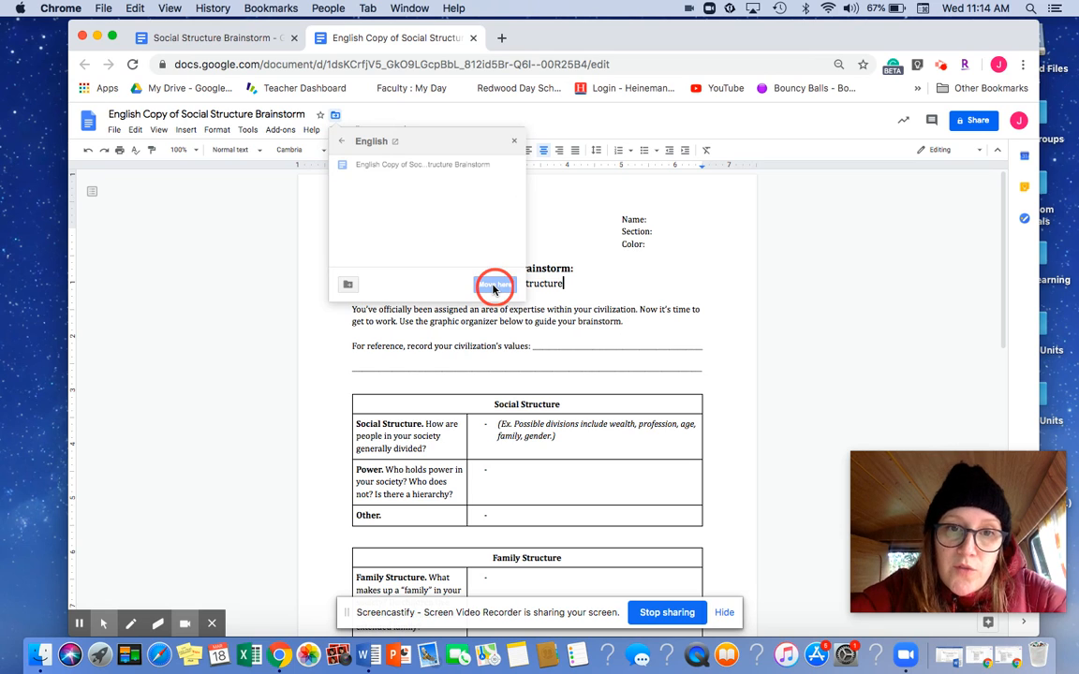
- Create a folder named Founders inside the English folder and move the English copy into it
left_click(348, 286)
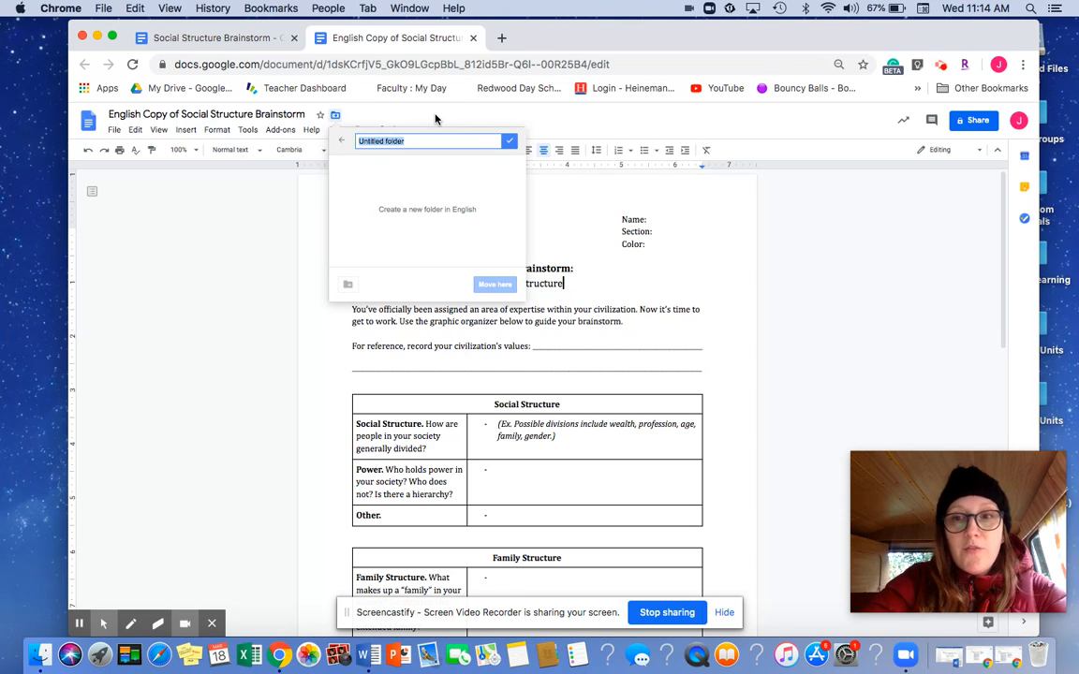
type("Founders")
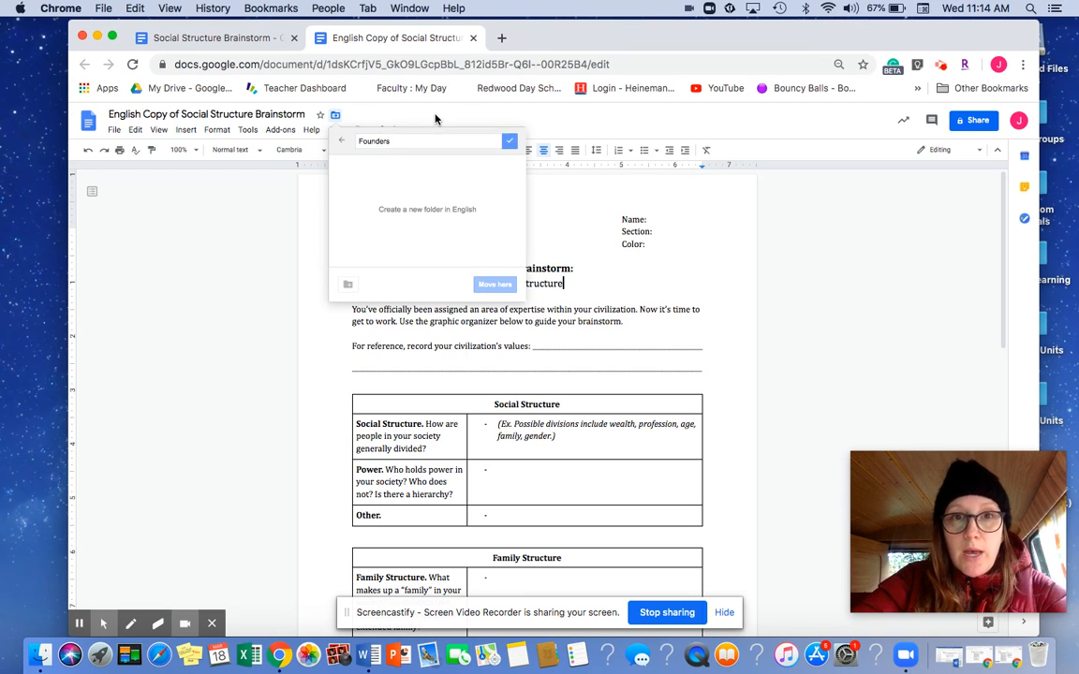
key("Return")
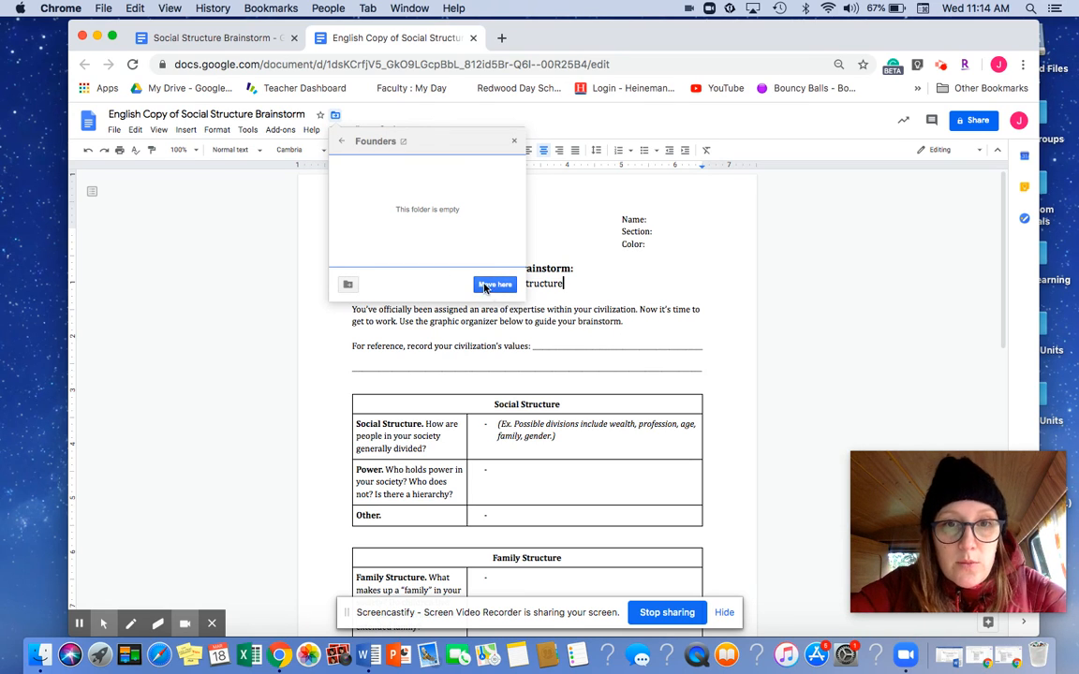
left_click(492, 283)
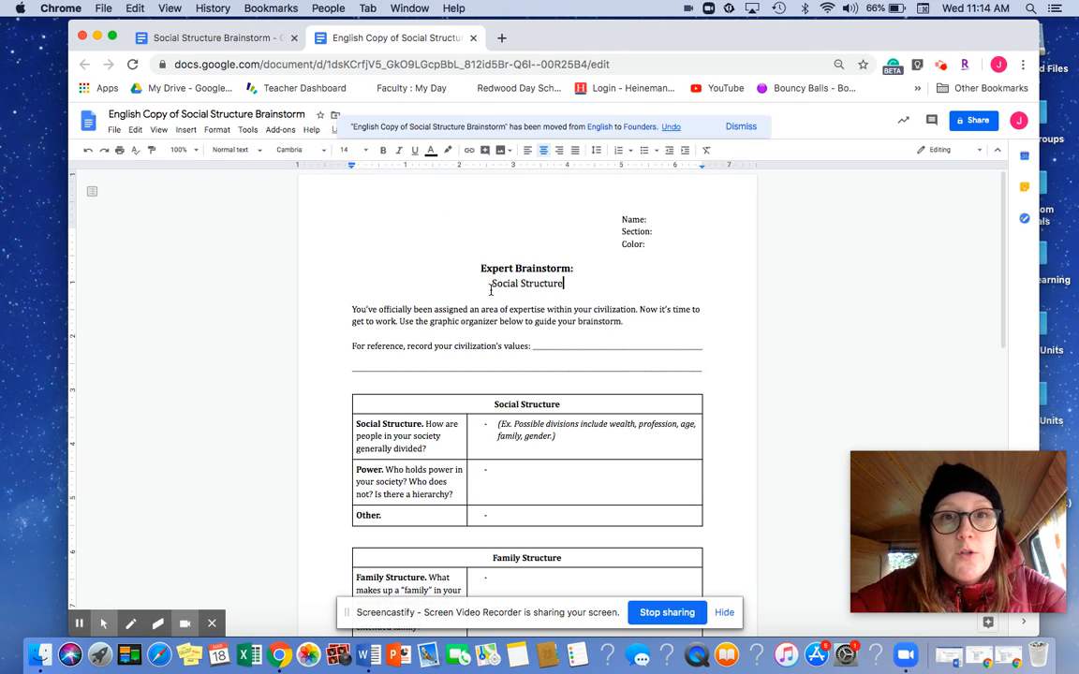